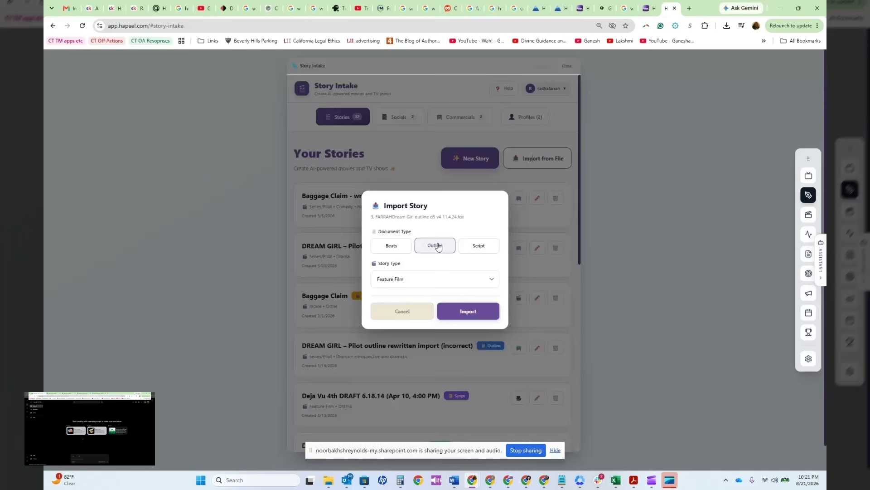
Step: Choose the story type for the Dream Girl outline d5 v4 file and import it as an outline
{"action": "left_click", "coordinate": [412, 284]}
{"action": "left_click", "coordinate": [405, 303]}
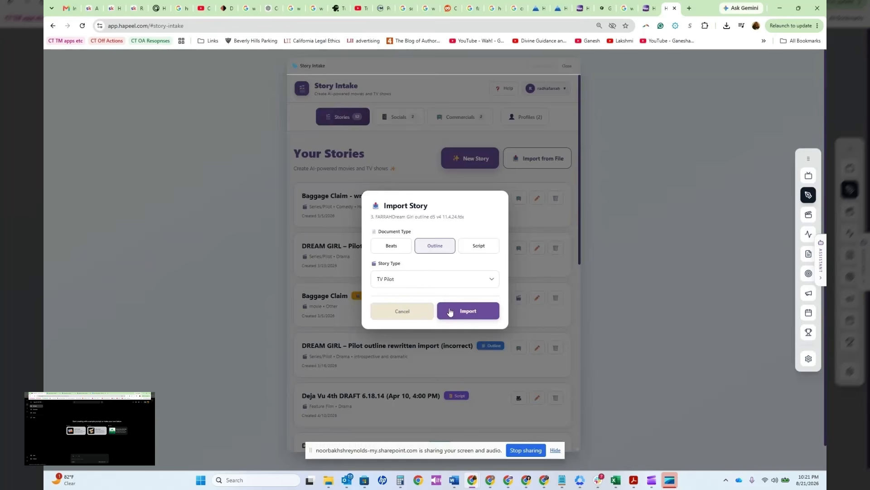
{"action": "left_click", "coordinate": [451, 312]}
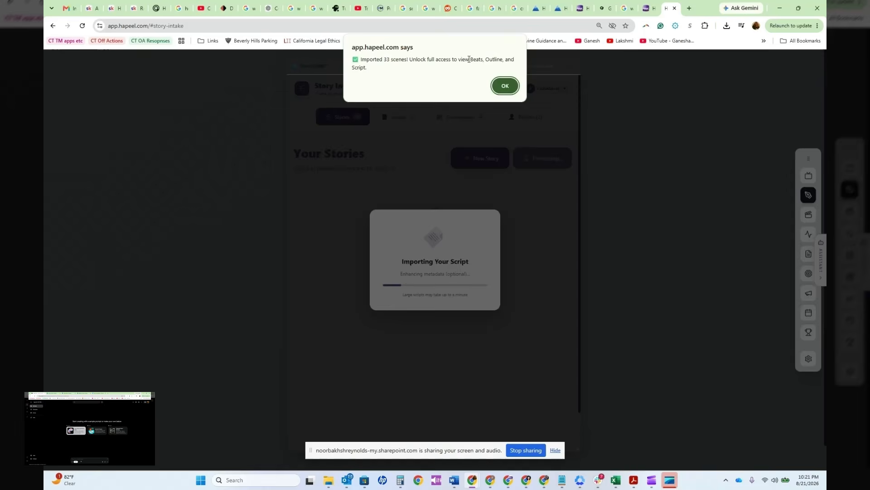
{"action": "left_click", "coordinate": [505, 86]}
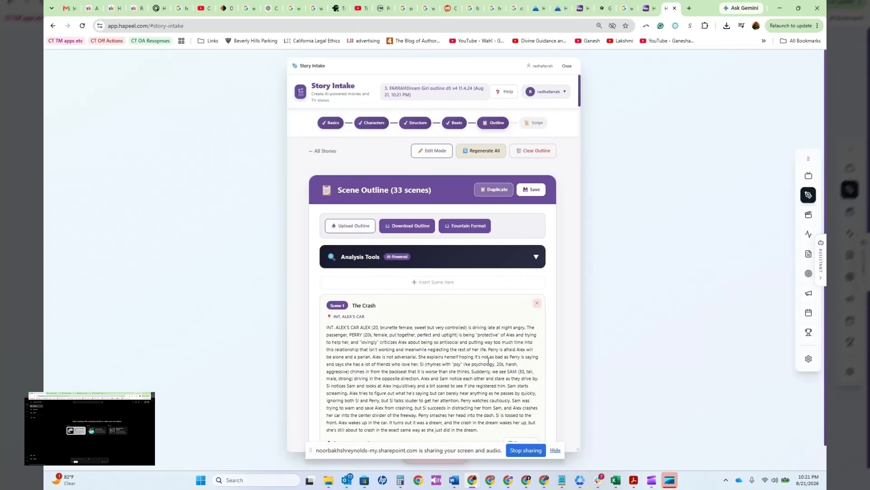
Step: Review the imported scene outline, generate the screenplay from it, and read through the full script
{"action": "scroll", "coordinate": [471, 374], "scroll_direction": "down", "scroll_amount": 10}
{"action": "scroll", "coordinate": [493, 262], "scroll_direction": "up", "scroll_amount": 10}
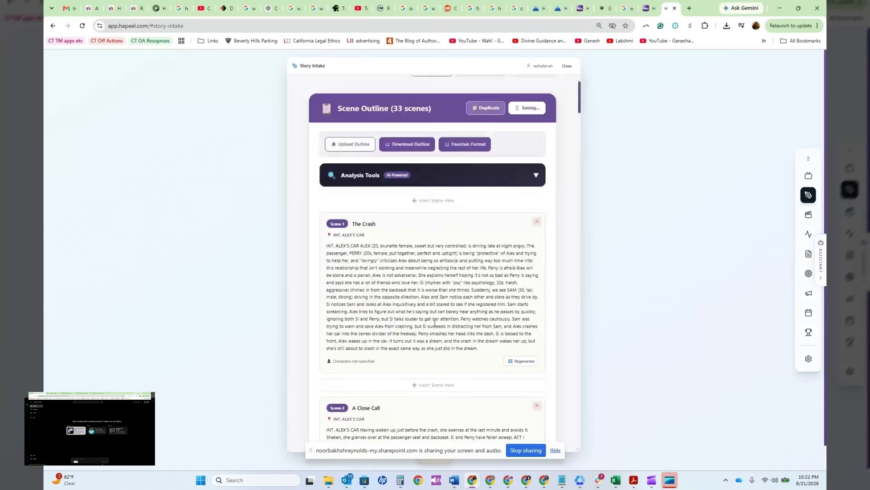
{"action": "scroll", "coordinate": [435, 323], "scroll_direction": "down", "scroll_amount": 10}
{"action": "scroll", "coordinate": [452, 304], "scroll_direction": "down", "scroll_amount": 15}
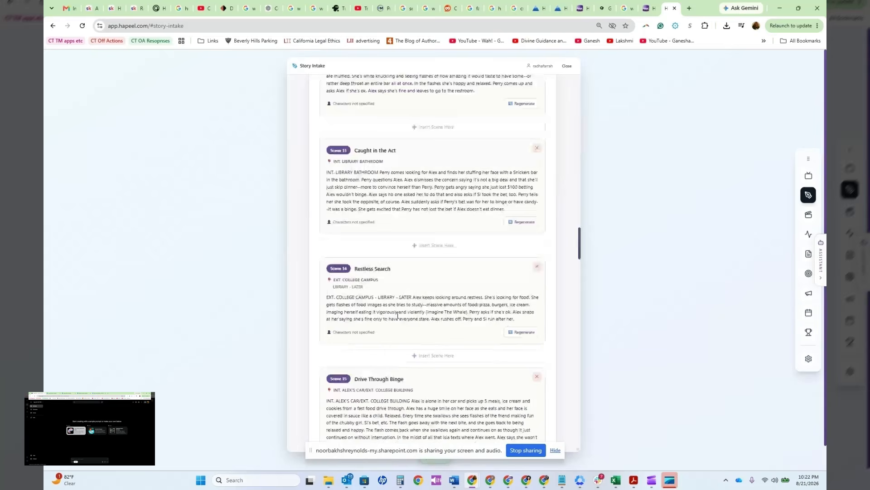
{"action": "scroll", "coordinate": [398, 315], "scroll_direction": "down", "scroll_amount": 15}
{"action": "scroll", "coordinate": [392, 304], "scroll_direction": "down", "scroll_amount": 10}
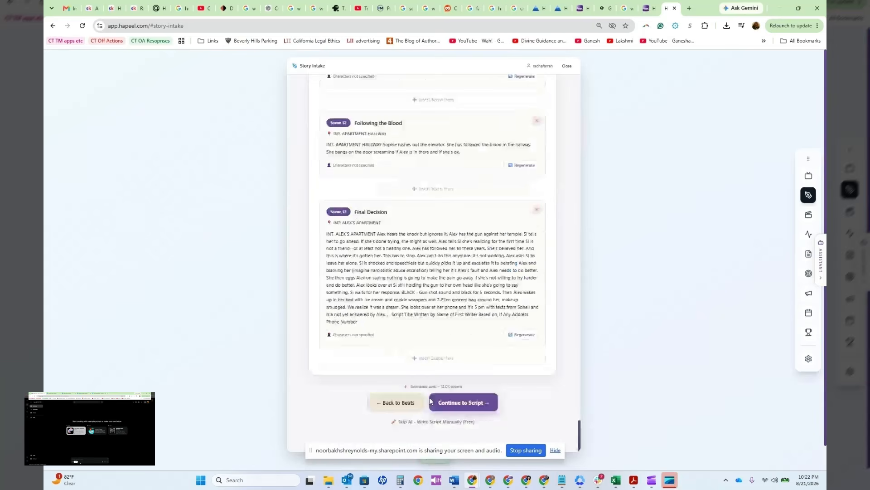
{"action": "left_click", "coordinate": [431, 402]}
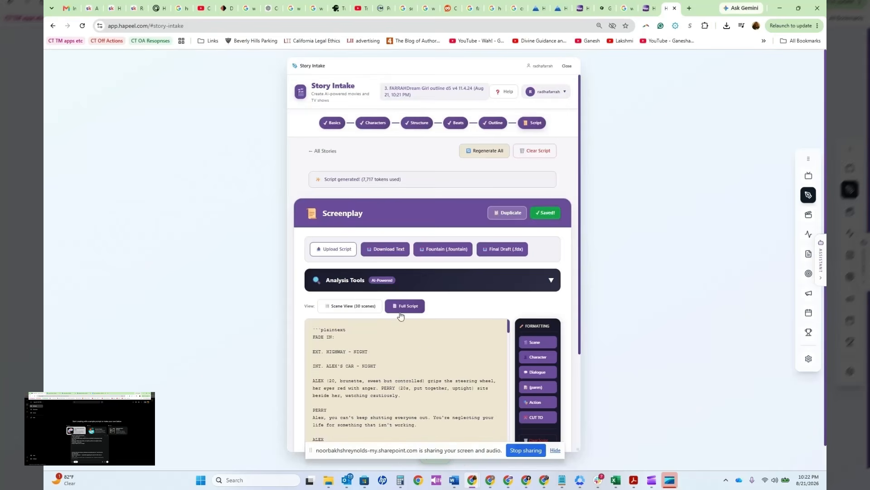
{"action": "scroll", "coordinate": [485, 439], "scroll_direction": "down", "scroll_amount": 1}
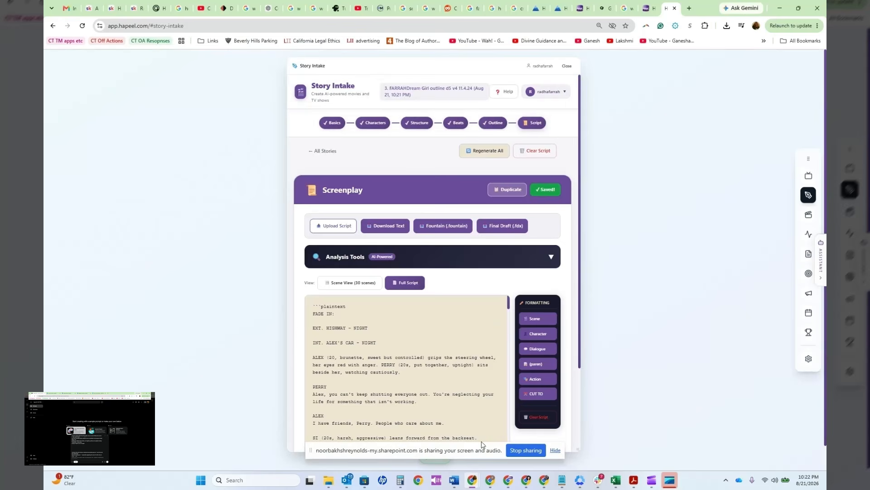
{"action": "scroll", "coordinate": [358, 378], "scroll_direction": "down", "scroll_amount": 2}
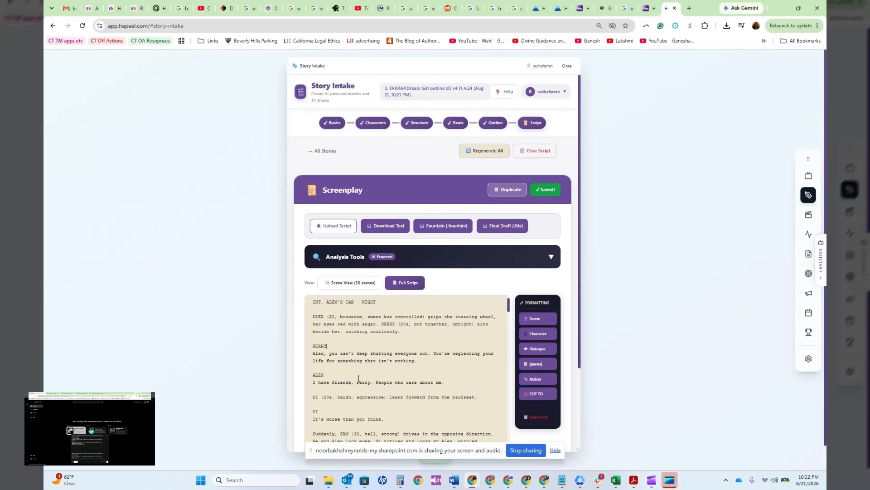
{"action": "scroll", "coordinate": [358, 378], "scroll_direction": "down", "scroll_amount": 10}
{"action": "scroll", "coordinate": [389, 379], "scroll_direction": "down", "scroll_amount": 1}
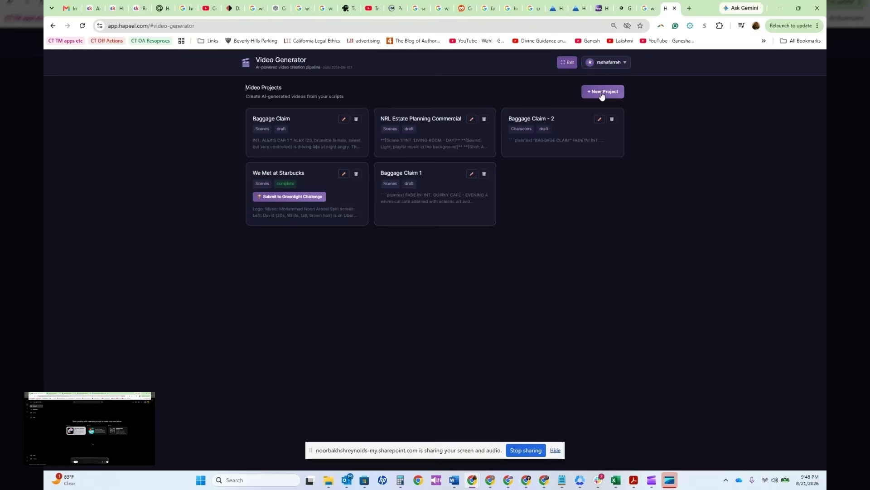
Step: Start a new video project and import the Dream Girl outline d3 v2 10.7.24 story from StoryIntake as its script source
{"action": "left_click", "coordinate": [601, 93]}
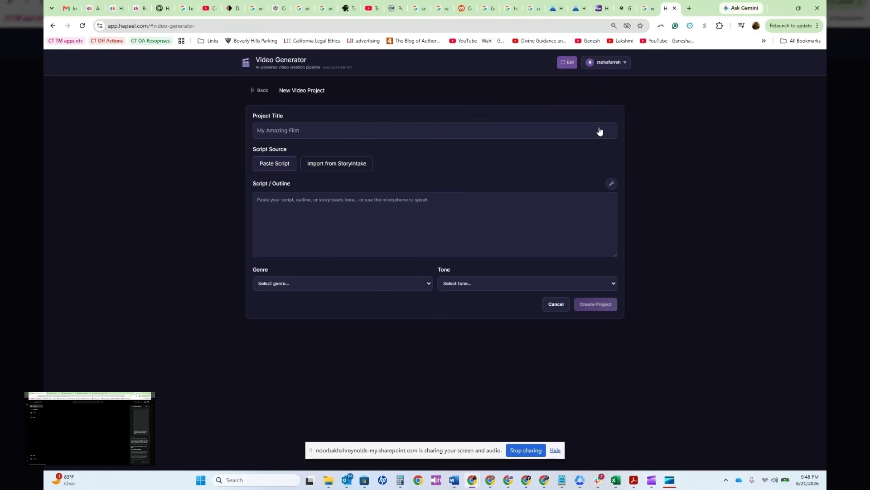
{"action": "left_click", "coordinate": [332, 164]}
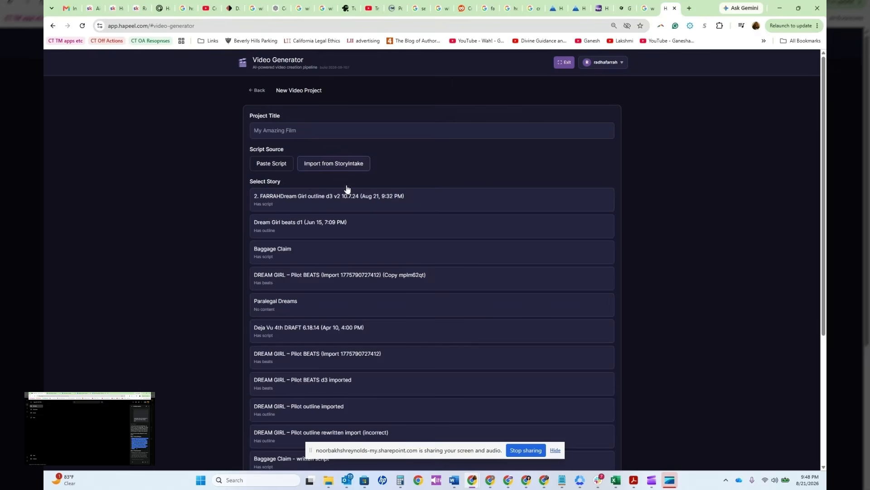
{"action": "left_click", "coordinate": [335, 200]}
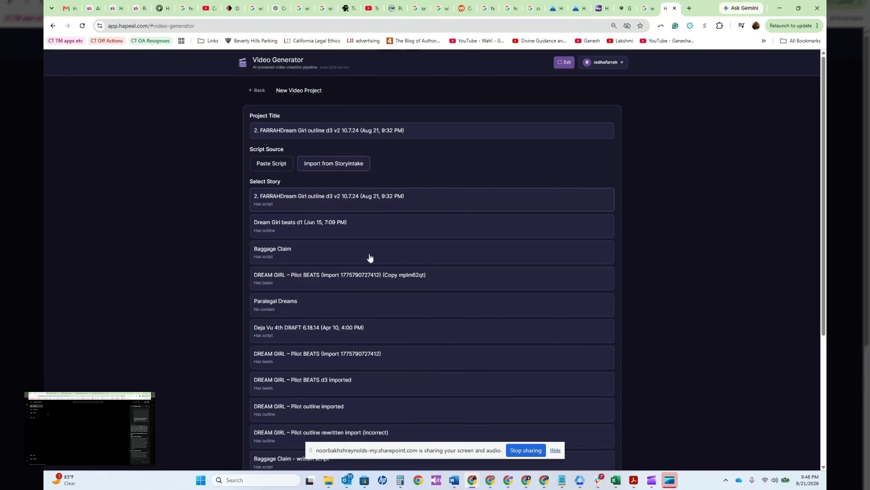
{"action": "scroll", "coordinate": [725, 289], "scroll_direction": "down", "scroll_amount": 3}
{"action": "scroll", "coordinate": [725, 290], "scroll_direction": "down", "scroll_amount": 2}
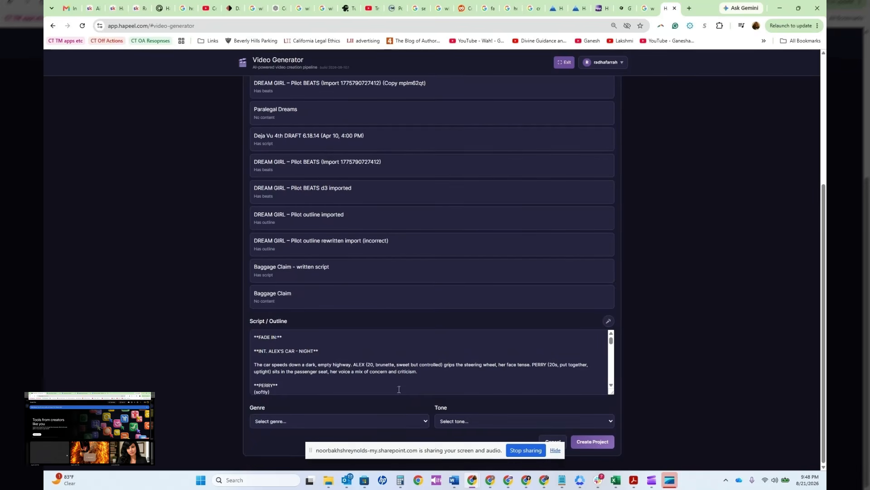
Step: Set the new video project's genre to Fantasy and its tone to Suspenseful
{"action": "left_click", "coordinate": [267, 421]}
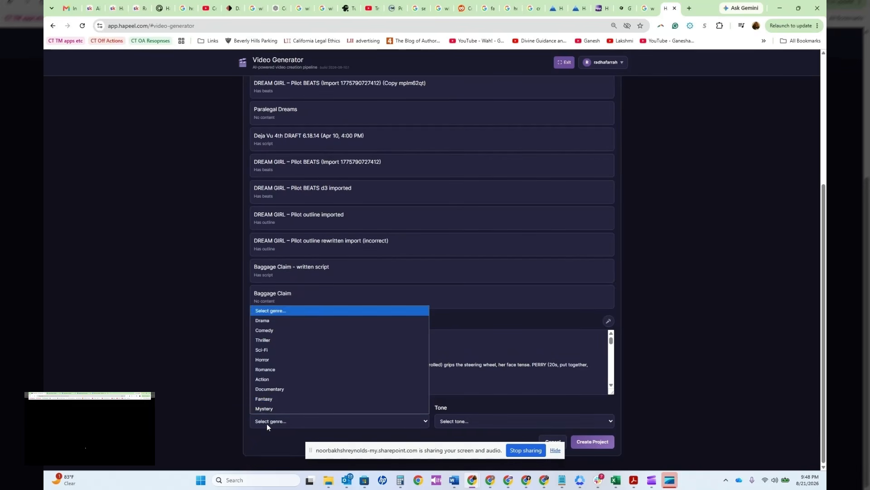
{"action": "left_click", "coordinate": [260, 399]}
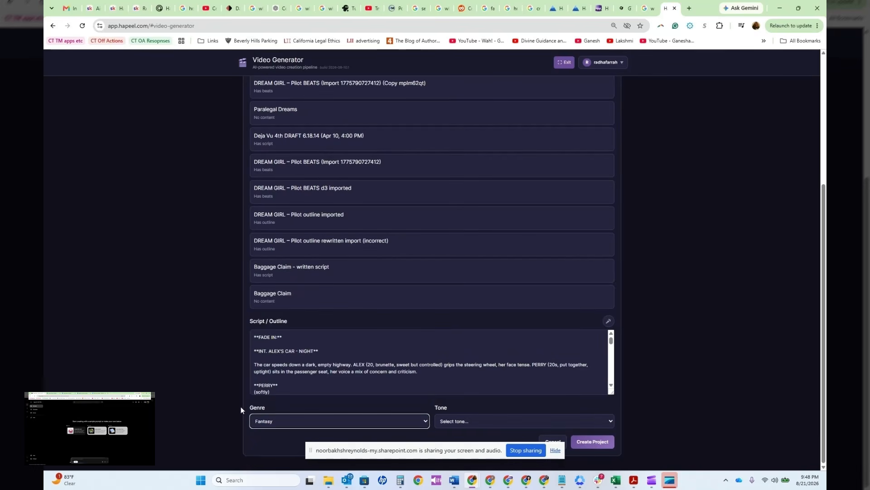
{"action": "left_click", "coordinate": [463, 420]}
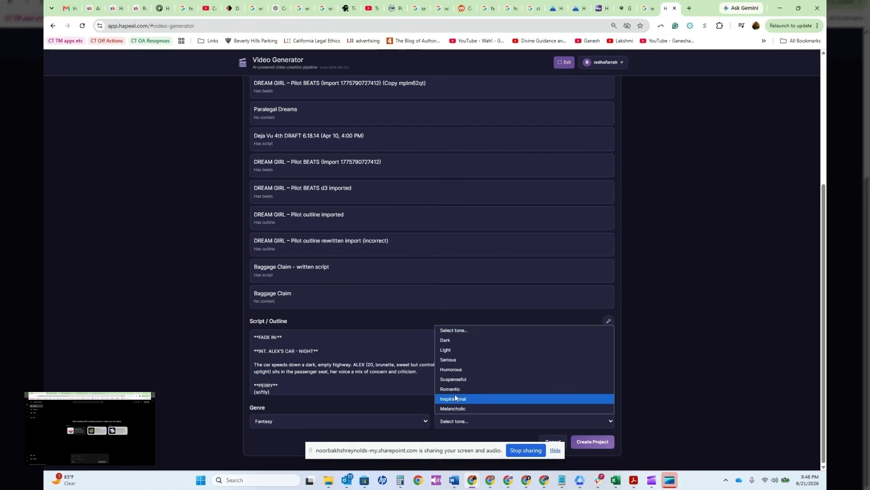
{"action": "left_click", "coordinate": [453, 379]}
Step: Look at the existing Baggage Claim video project and return to the new project form
{"action": "scroll", "coordinate": [468, 275], "scroll_direction": "up", "scroll_amount": 5}
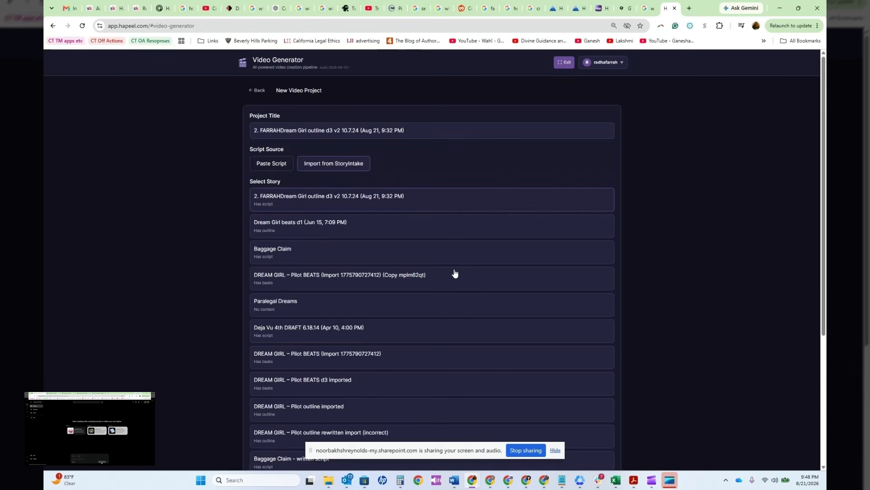
{"action": "left_click", "coordinate": [600, 13]}
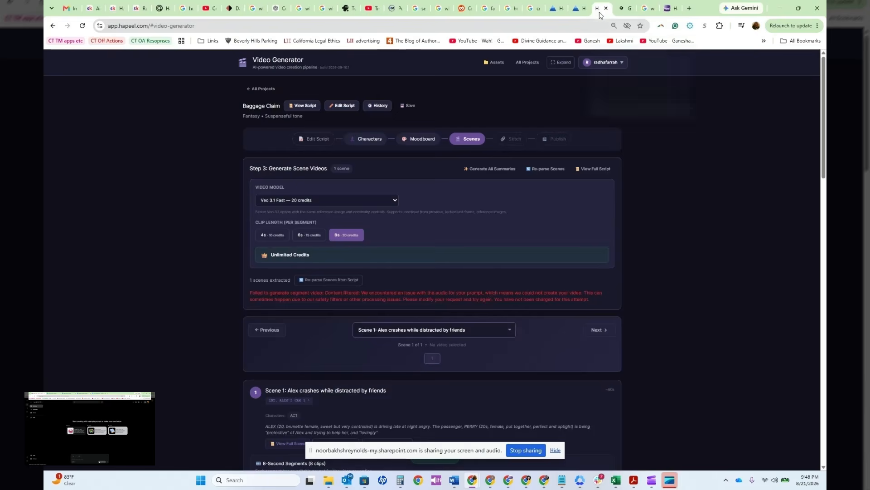
{"action": "left_click", "coordinate": [670, 9]}
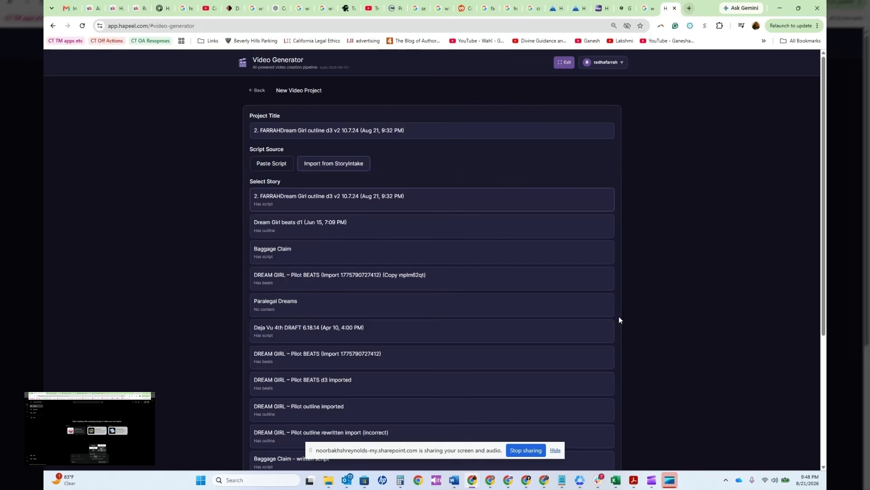
Step: Create the Dream Girl video project and analyze its script to find the characters
{"action": "scroll", "coordinate": [644, 303], "scroll_direction": "down", "scroll_amount": 4}
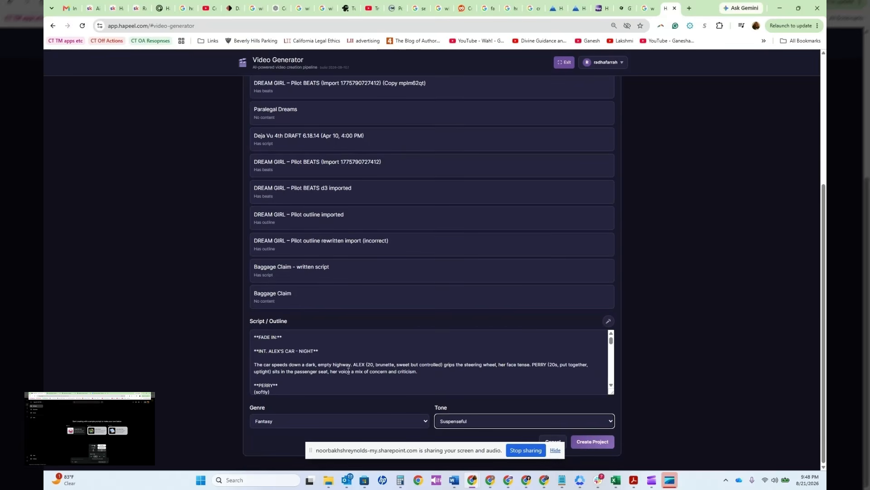
{"action": "scroll", "coordinate": [348, 371], "scroll_direction": "down", "scroll_amount": 3}
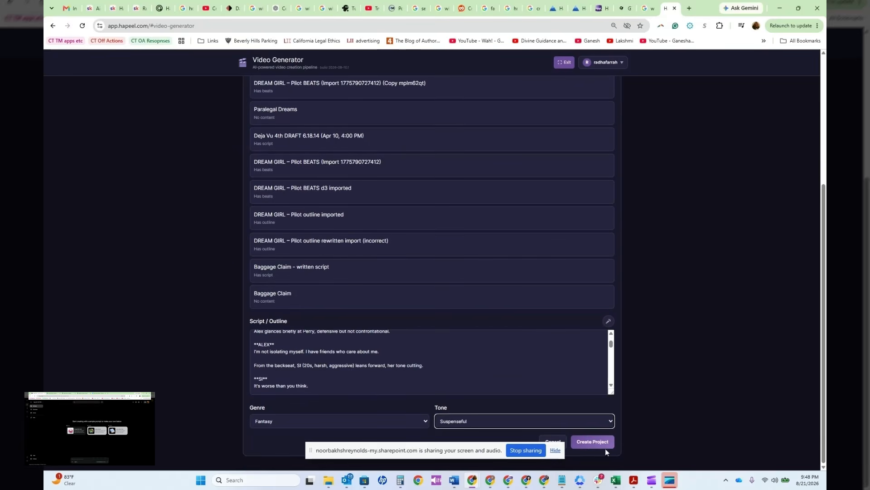
{"action": "left_click", "coordinate": [590, 441]}
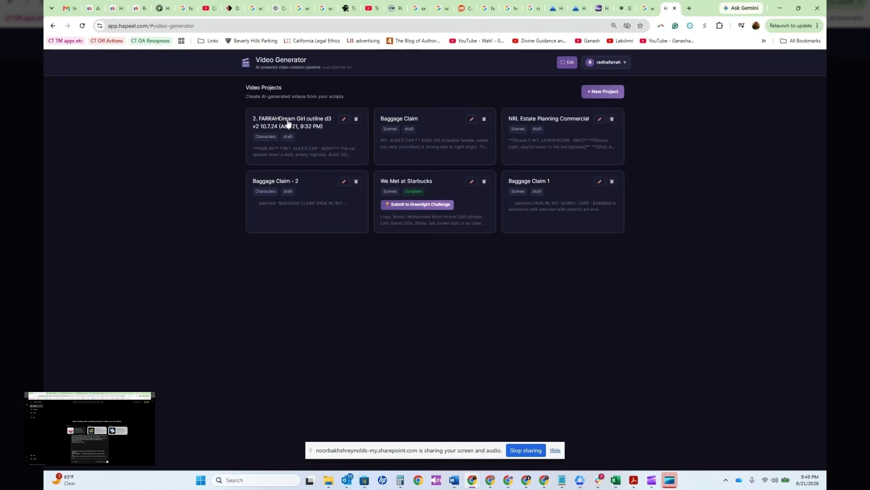
{"action": "left_click", "coordinate": [289, 124]}
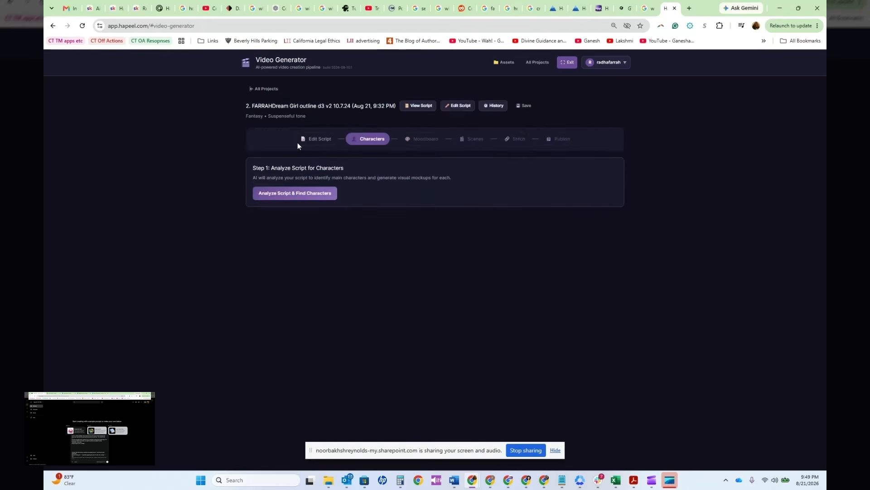
{"action": "left_click", "coordinate": [309, 197]}
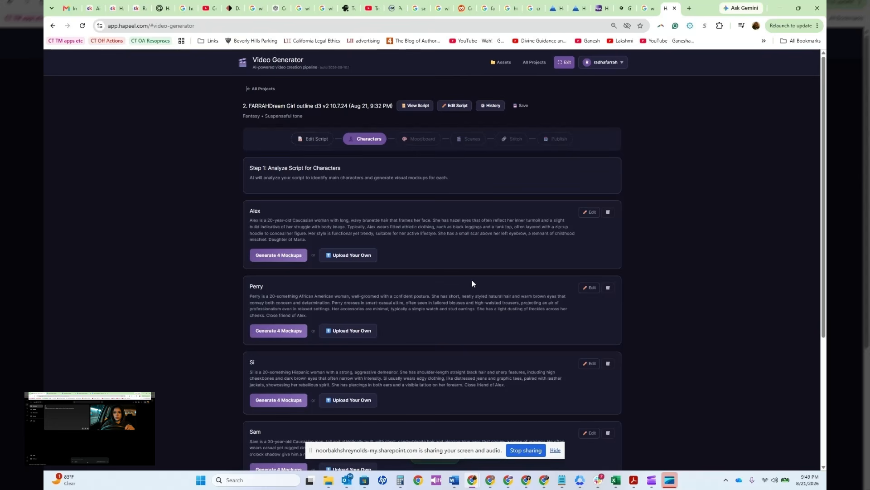
Step: Generate four mockups for the character Alex, check her description, and select mockup #3
{"action": "left_click", "coordinate": [269, 260]}
{"action": "scroll", "coordinate": [670, 272], "scroll_direction": "down", "scroll_amount": 1}
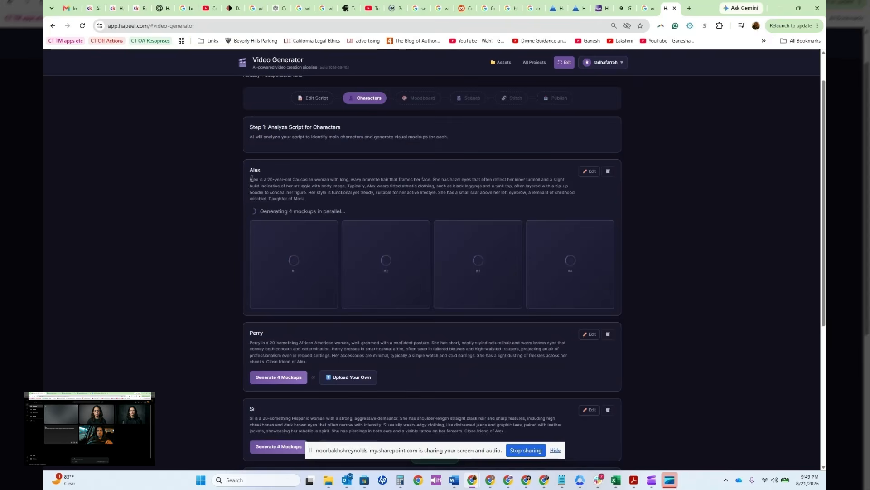
{"action": "left_click_drag", "start_coordinate": [251, 179], "coordinate": [306, 200]}
{"action": "left_click", "coordinate": [352, 191]}
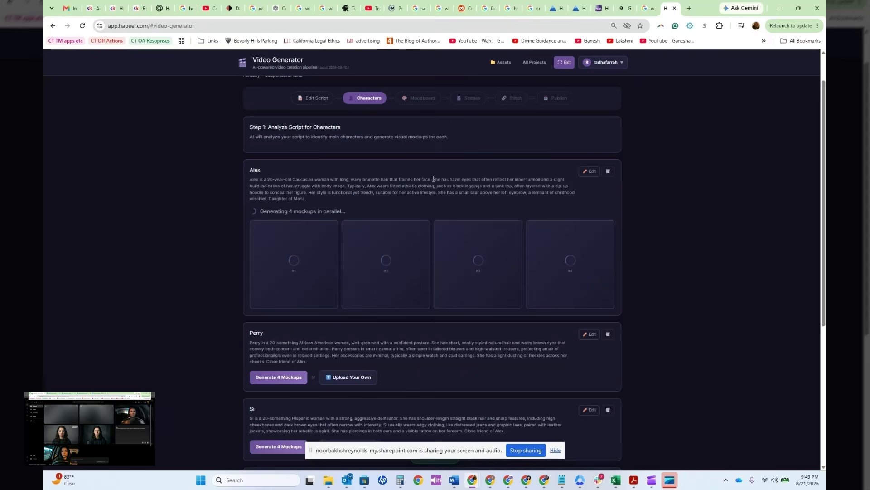
{"action": "left_click_drag", "start_coordinate": [434, 178], "coordinate": [309, 199]}
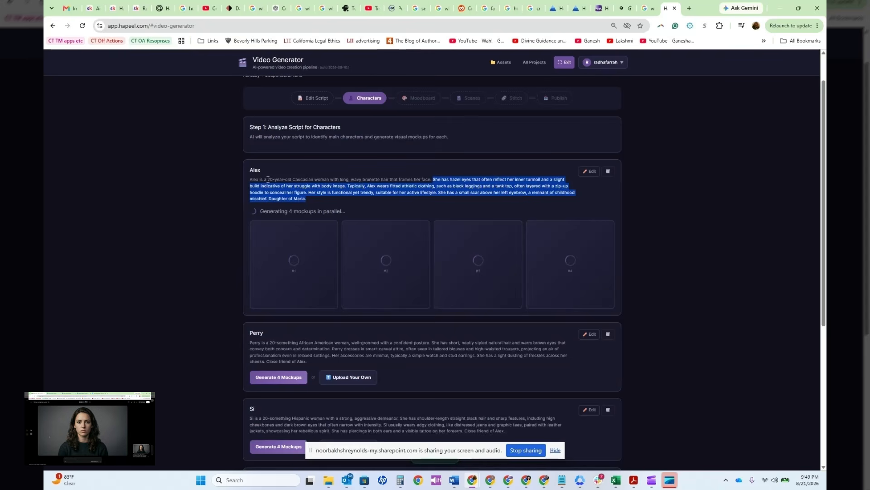
{"action": "left_click_drag", "start_coordinate": [268, 179], "coordinate": [330, 180]}
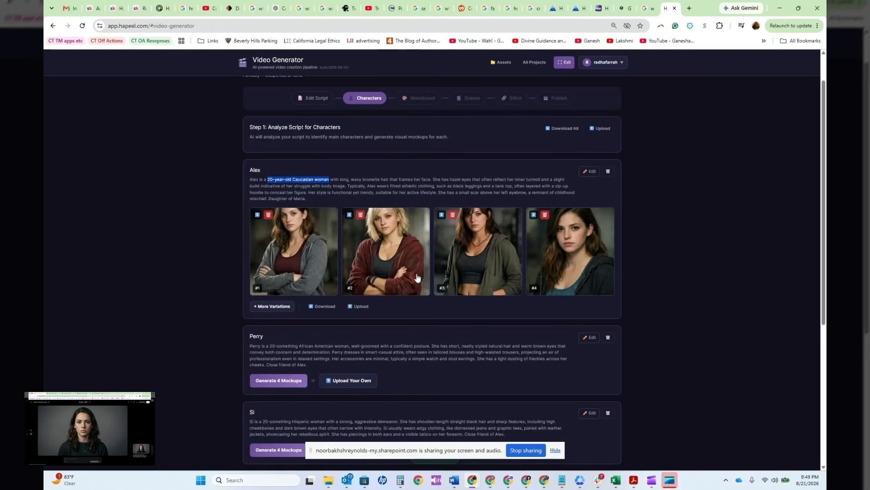
{"action": "left_click", "coordinate": [487, 266]}
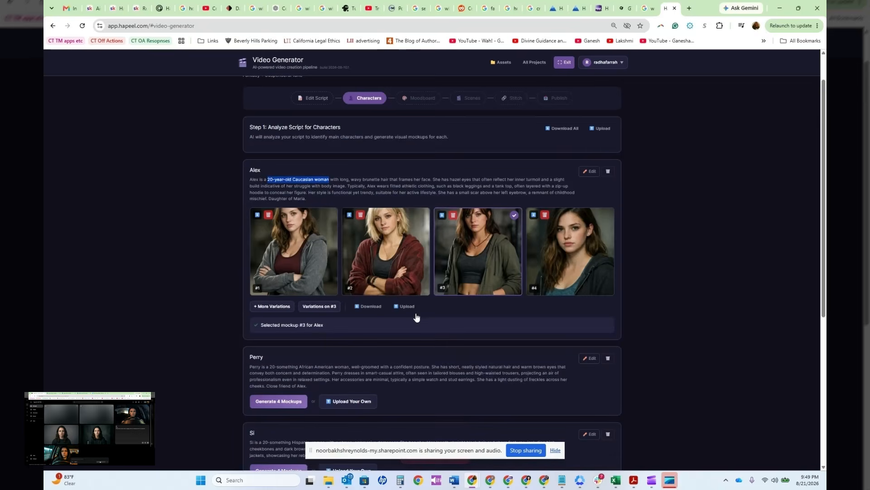
Step: Generate four mockups for the character Perry and select mockup #2
{"action": "scroll", "coordinate": [471, 227], "scroll_direction": "down", "scroll_amount": 1}
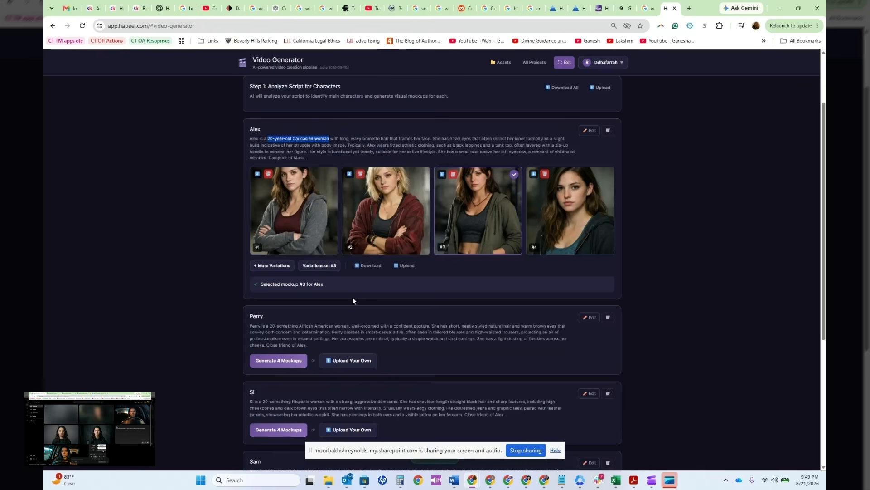
{"action": "scroll", "coordinate": [292, 321], "scroll_direction": "down", "scroll_amount": 1}
{"action": "left_click", "coordinate": [278, 320]}
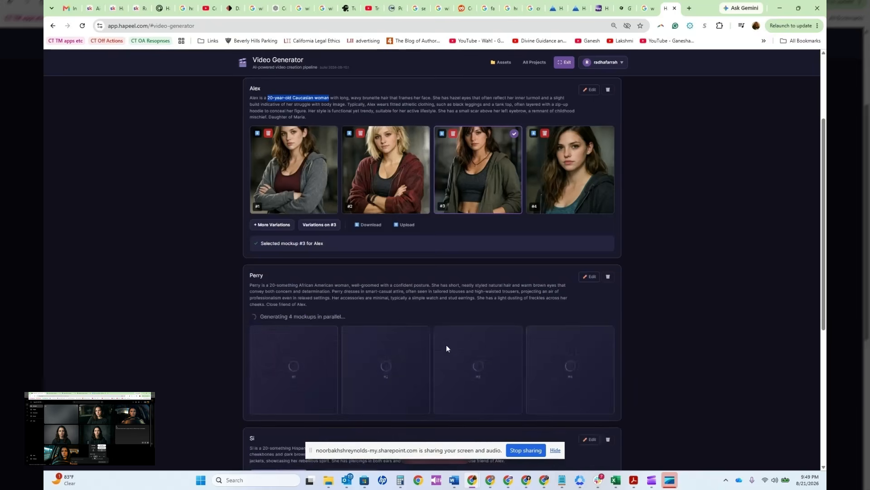
{"action": "scroll", "coordinate": [464, 353], "scroll_direction": "down", "scroll_amount": 1}
{"action": "scroll", "coordinate": [463, 352], "scroll_direction": "up", "scroll_amount": 2}
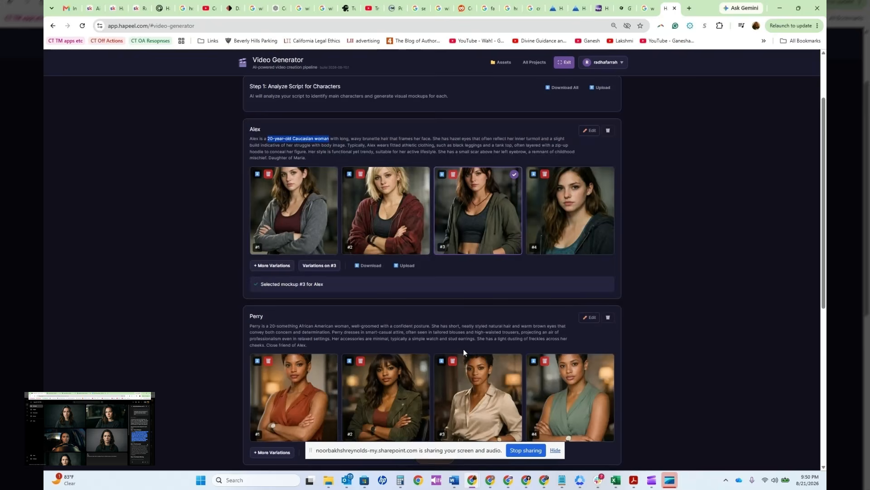
{"action": "scroll", "coordinate": [463, 353], "scroll_direction": "down", "scroll_amount": 1}
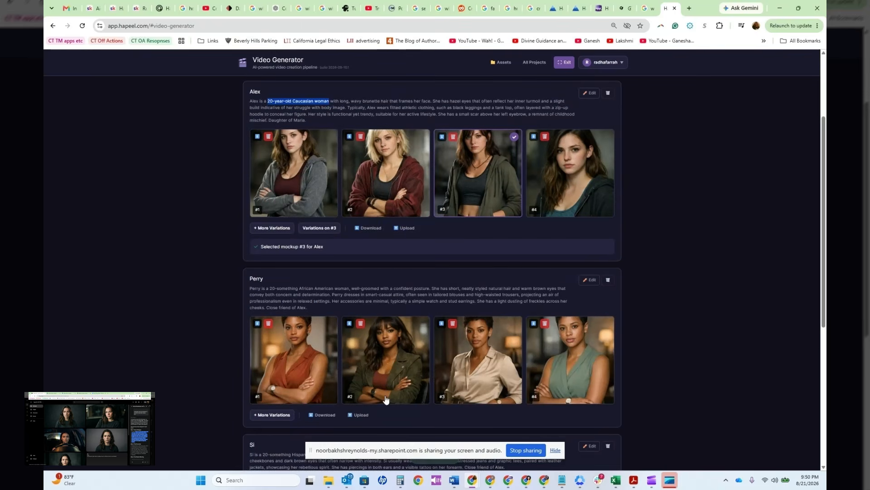
{"action": "left_click", "coordinate": [385, 400]}
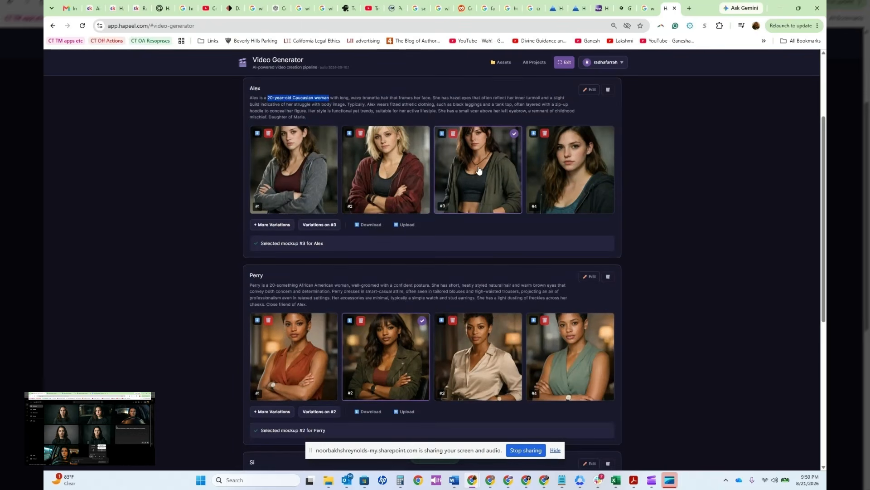
{"action": "scroll", "coordinate": [491, 291], "scroll_direction": "down", "scroll_amount": 3}
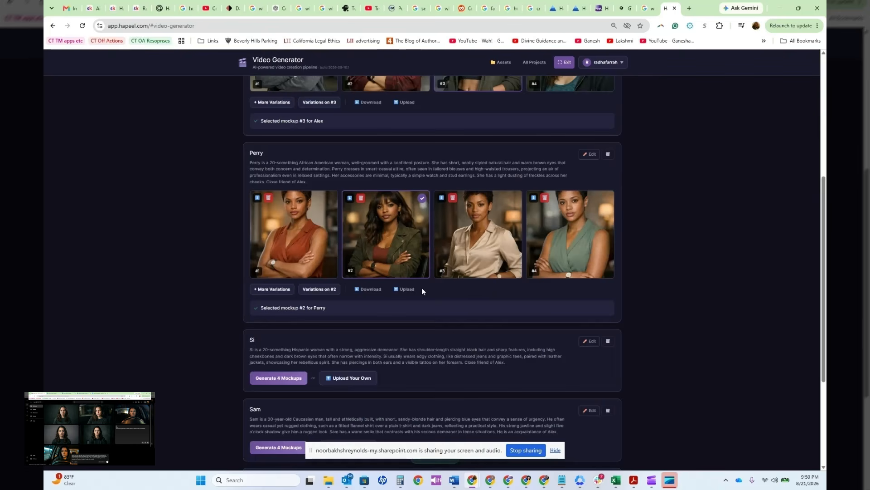
Step: Generate four mockups for the character Si and select mockup #3
{"action": "scroll", "coordinate": [422, 290], "scroll_direction": "down", "scroll_amount": 2}
{"action": "left_click", "coordinate": [286, 296]}
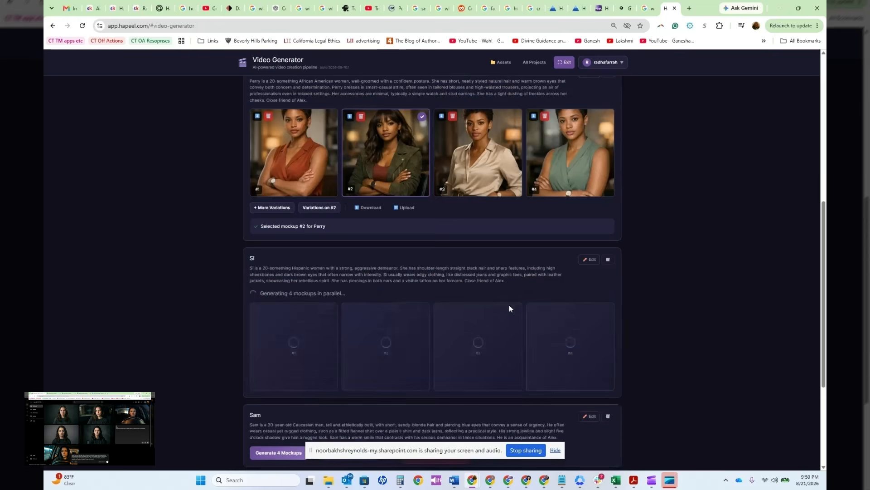
{"action": "scroll", "coordinate": [509, 308], "scroll_direction": "down", "scroll_amount": 4}
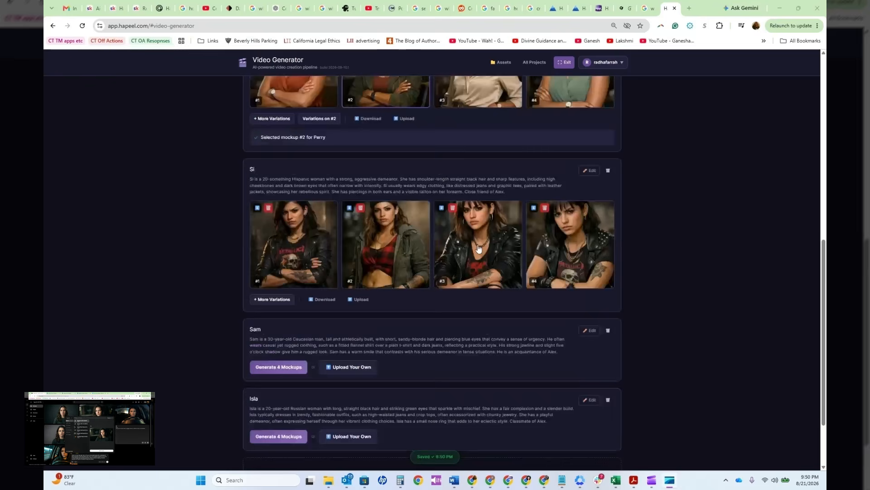
{"action": "left_click", "coordinate": [478, 248]}
Step: Generate four mockups for the character Sam and select mockup #1
{"action": "scroll", "coordinate": [408, 358], "scroll_direction": "down", "scroll_amount": 2}
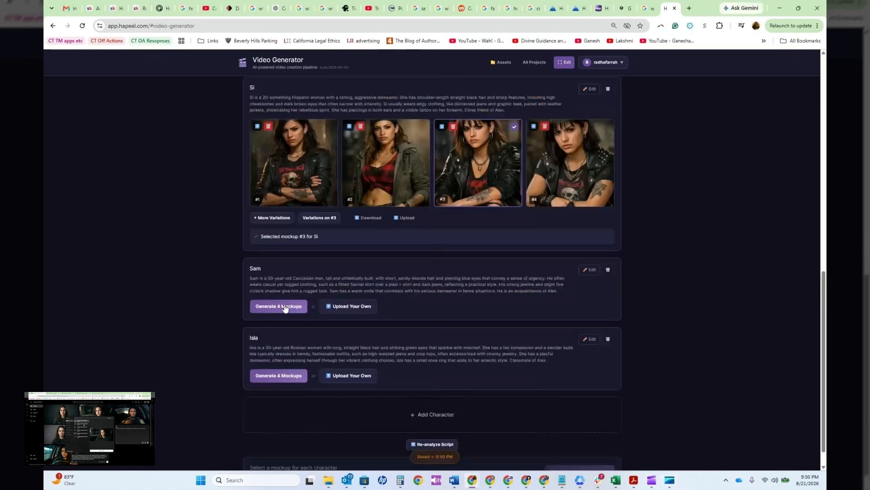
{"action": "left_click", "coordinate": [285, 309]}
{"action": "scroll", "coordinate": [458, 328], "scroll_direction": "down", "scroll_amount": 1}
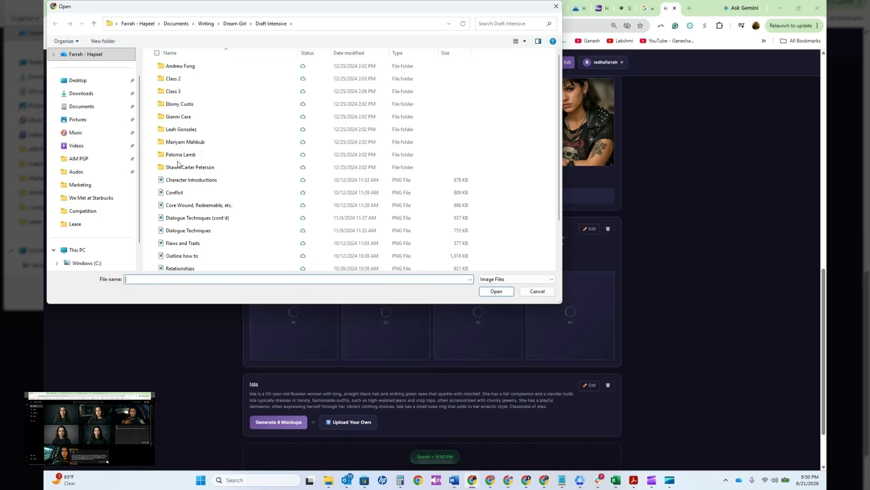
{"action": "key", "text": "Escape"}
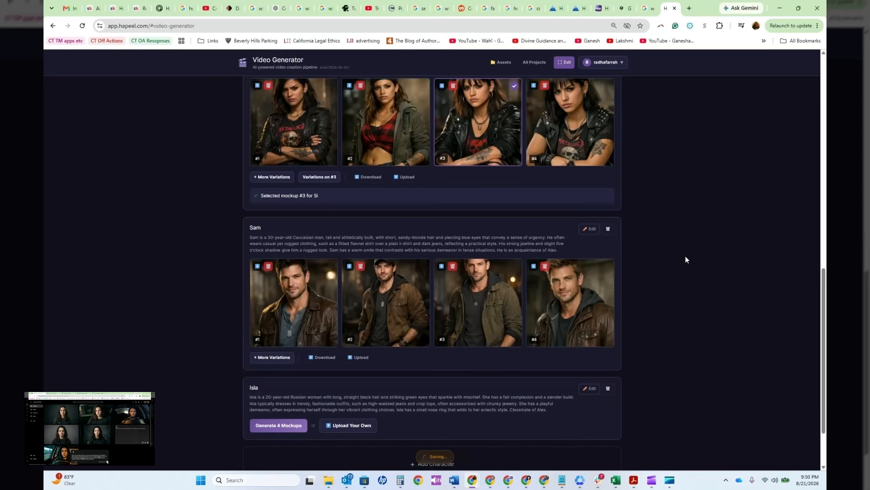
{"action": "left_click", "coordinate": [295, 299]}
Step: Generate the moodboard images, select the dark highway and woman-at-the-mirror images, and continue to scene generation
{"action": "scroll", "coordinate": [317, 317], "scroll_direction": "down", "scroll_amount": 1}
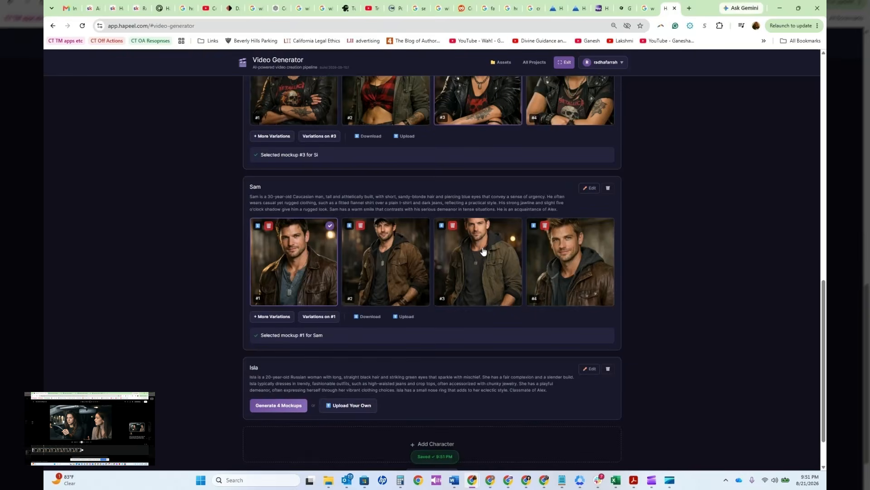
{"action": "scroll", "coordinate": [416, 372], "scroll_direction": "down", "scroll_amount": 1}
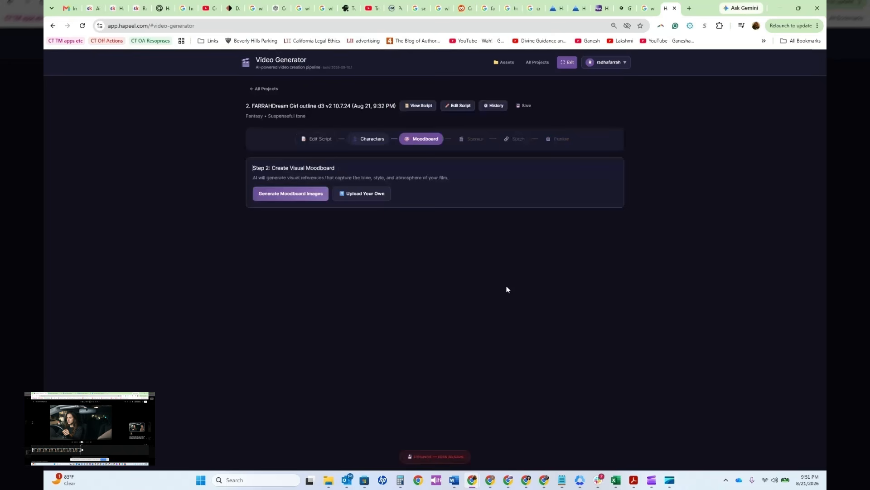
{"action": "left_click", "coordinate": [292, 194]}
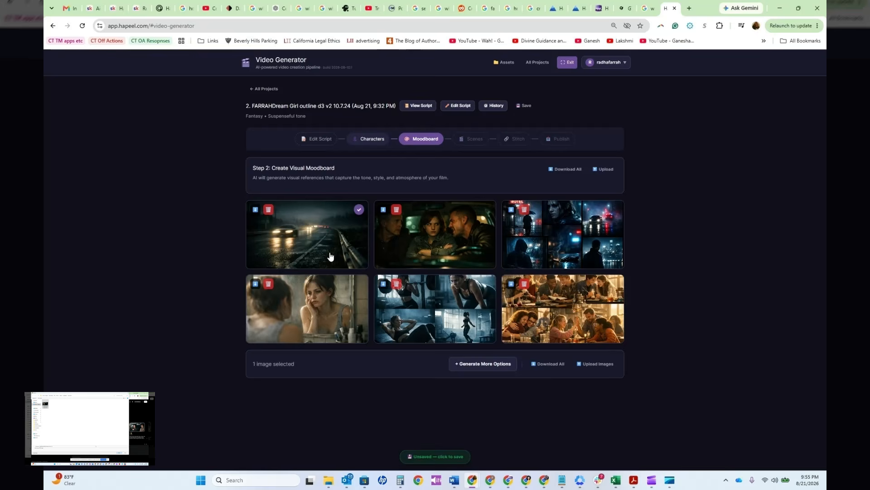
{"action": "left_click", "coordinate": [318, 330]}
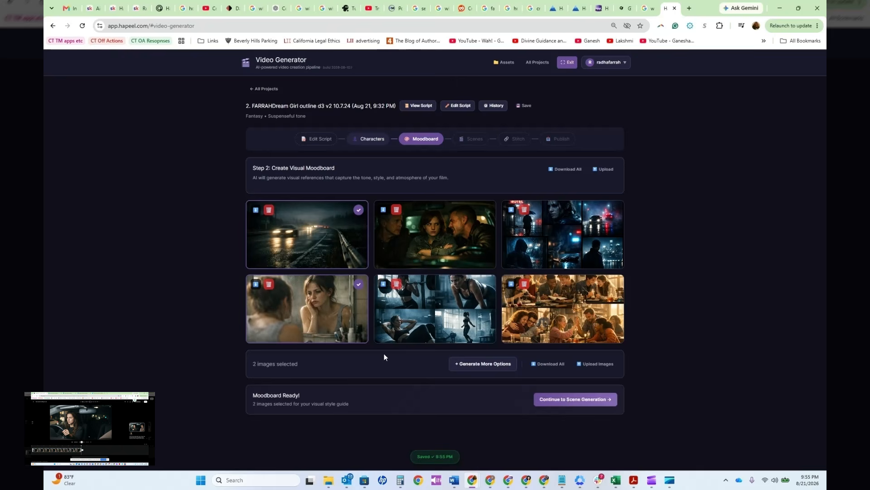
{"action": "left_click", "coordinate": [560, 403]}
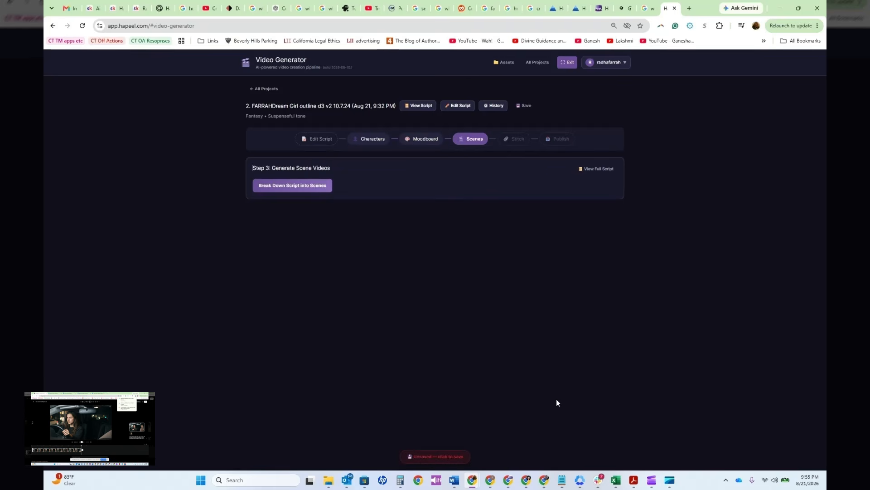
Step: Break the script down into scenes and split scene 1, Alex Drives on Dark Highway, into 8-second segments
{"action": "left_click", "coordinate": [285, 186]}
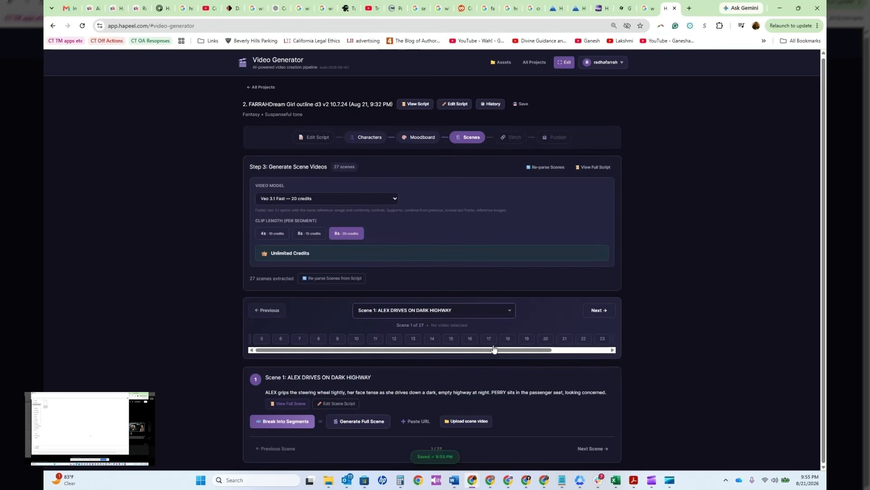
{"action": "scroll", "coordinate": [455, 349], "scroll_direction": "right", "scroll_amount": 3}
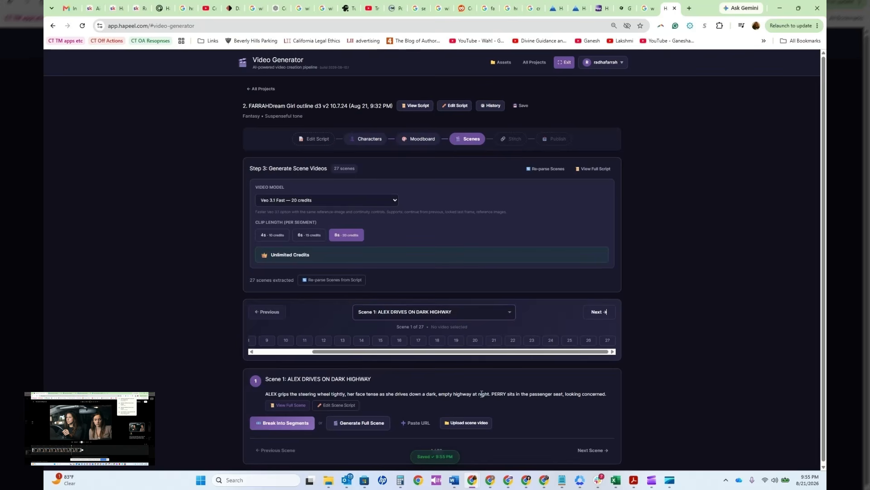
{"action": "left_click", "coordinate": [286, 423]}
{"action": "scroll", "coordinate": [531, 361], "scroll_direction": "down", "scroll_amount": 1}
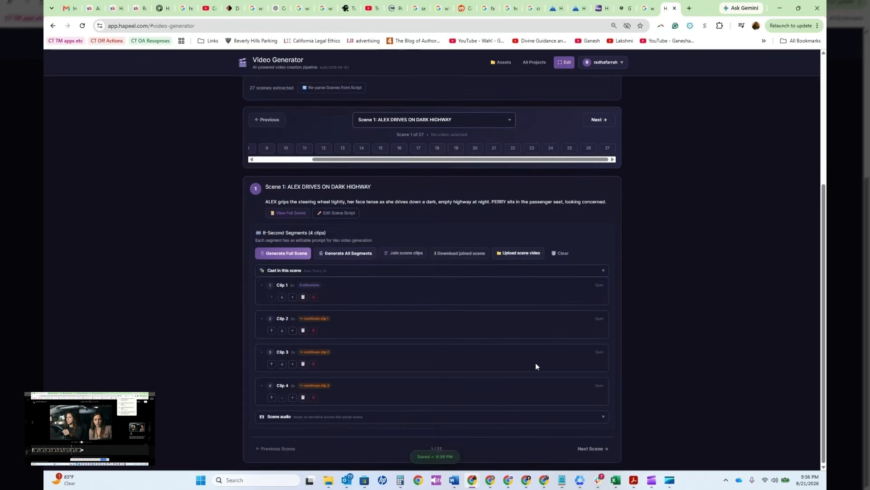
Step: Open clip 1 of scene 1 and check which characters are cast in the scene
{"action": "left_click", "coordinate": [599, 285]}
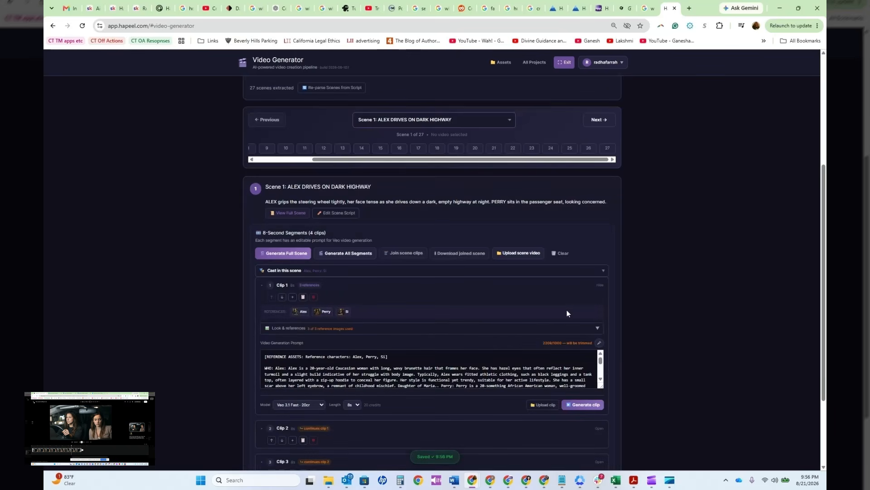
{"action": "left_click", "coordinate": [603, 272]}
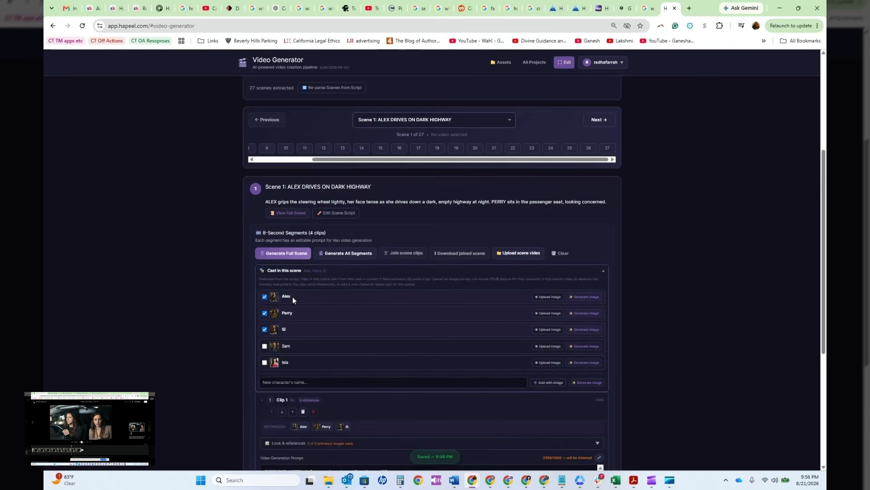
{"action": "left_click", "coordinate": [605, 273]}
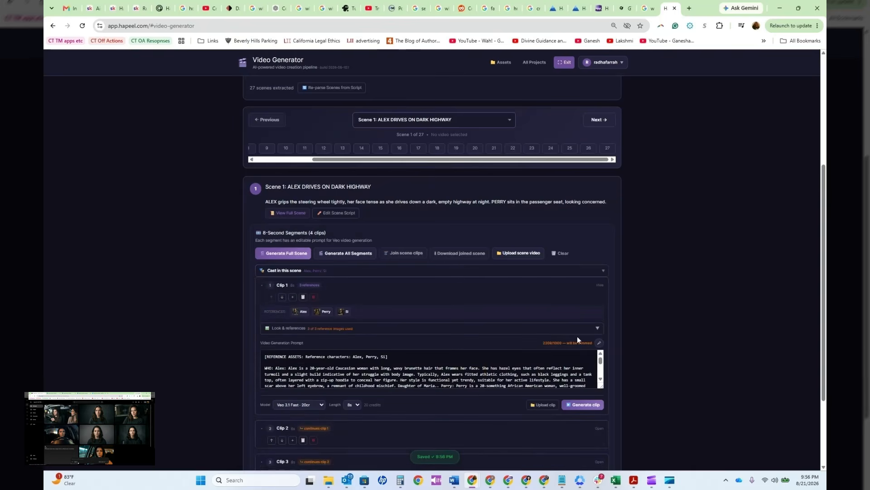
Step: Delete the reference assets and character descriptions from clip 1's video generation prompt, and open clip 2's start and end frame settings
{"action": "scroll", "coordinate": [420, 369], "scroll_direction": "down", "scroll_amount": 1}
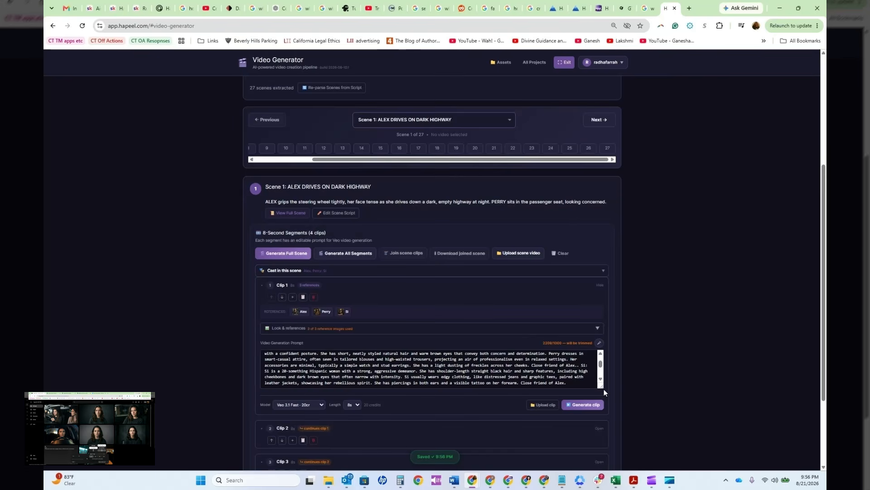
{"action": "left_click_drag", "start_coordinate": [603, 389], "coordinate": [602, 472]}
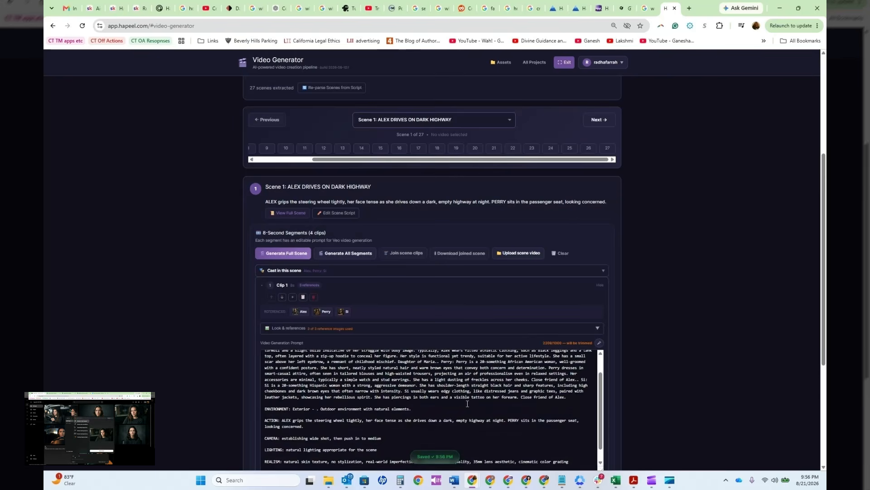
{"action": "scroll", "coordinate": [468, 403], "scroll_direction": "up", "scroll_amount": 1}
{"action": "left_click_drag", "start_coordinate": [257, 367], "coordinate": [264, 433]}
{"action": "key", "text": "Delete"}
{"action": "scroll", "coordinate": [356, 439], "scroll_direction": "down", "scroll_amount": 1}
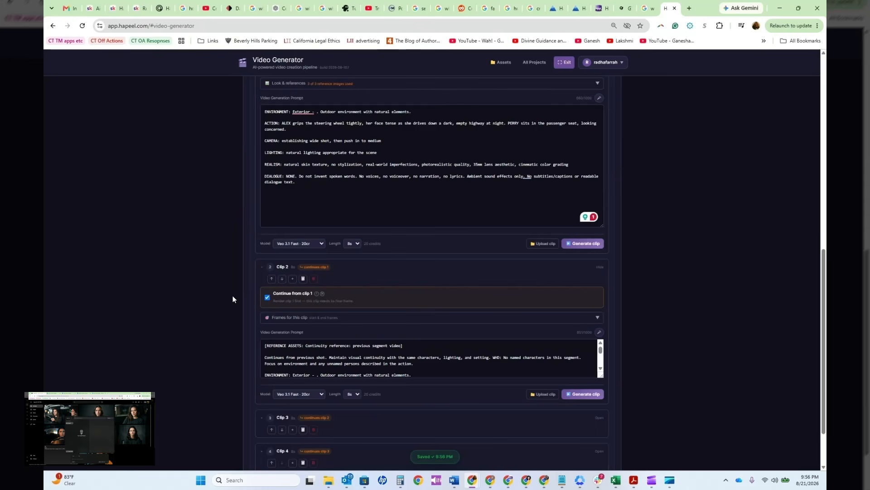
{"action": "left_click", "coordinate": [369, 321]}
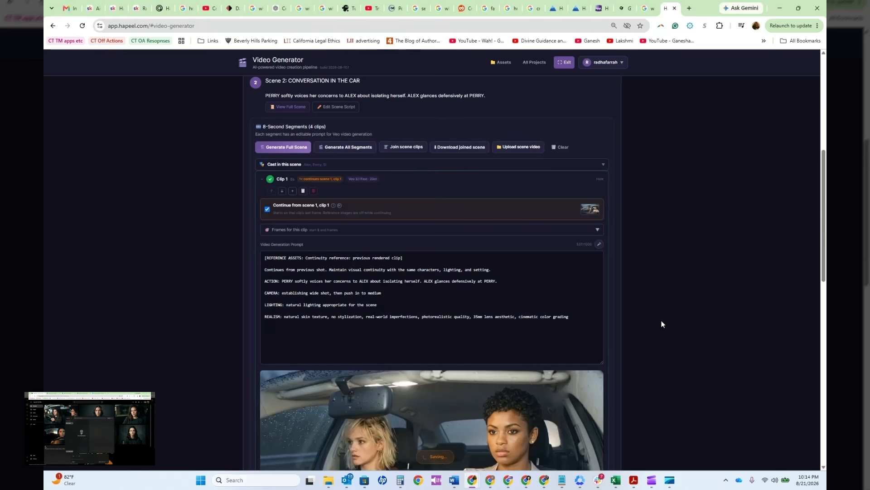
Step: Review the prompt and continuity setting of clip 1 in scene 2, Conversation in the Car, and play its video
{"action": "scroll", "coordinate": [710, 301], "scroll_direction": "down", "scroll_amount": 6}
{"action": "scroll", "coordinate": [711, 301], "scroll_direction": "up", "scroll_amount": 3}
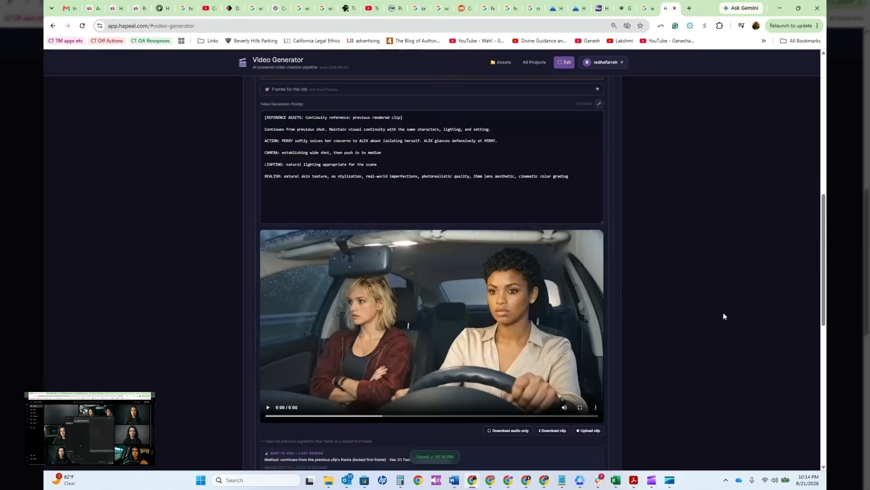
{"action": "scroll", "coordinate": [723, 316], "scroll_direction": "up", "scroll_amount": 4}
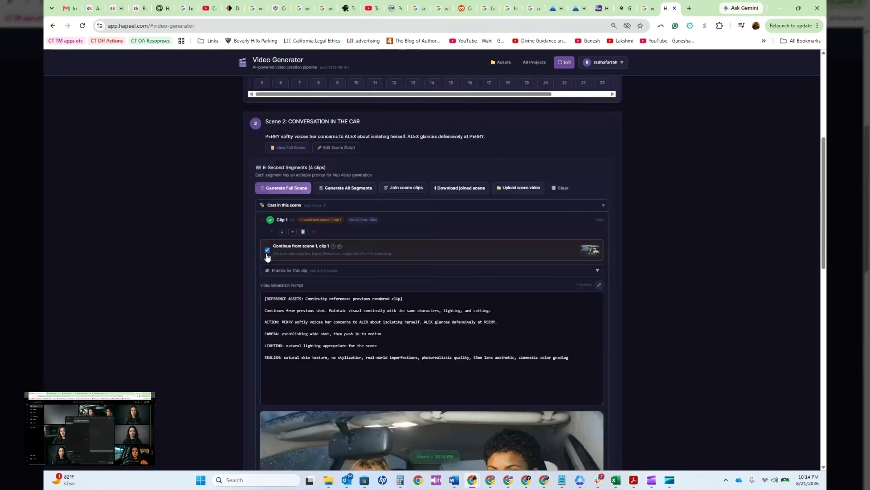
{"action": "scroll", "coordinate": [562, 366], "scroll_direction": "down", "scroll_amount": 4}
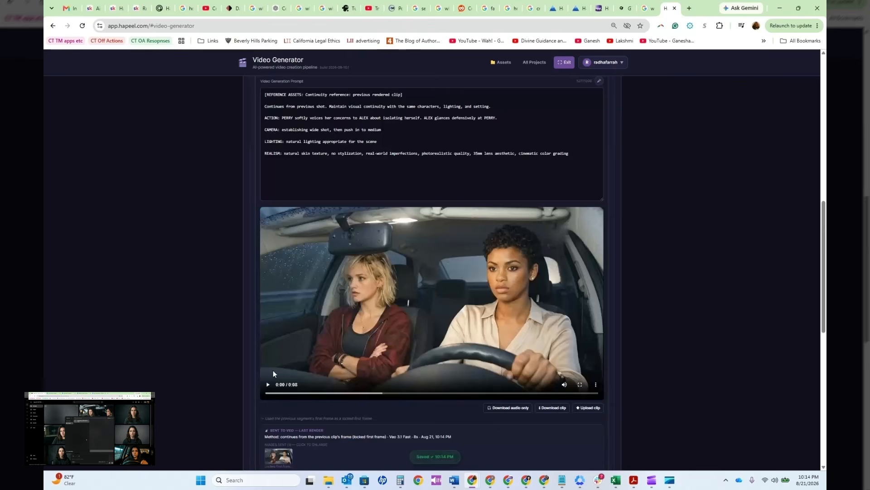
{"action": "left_click", "coordinate": [268, 384]}
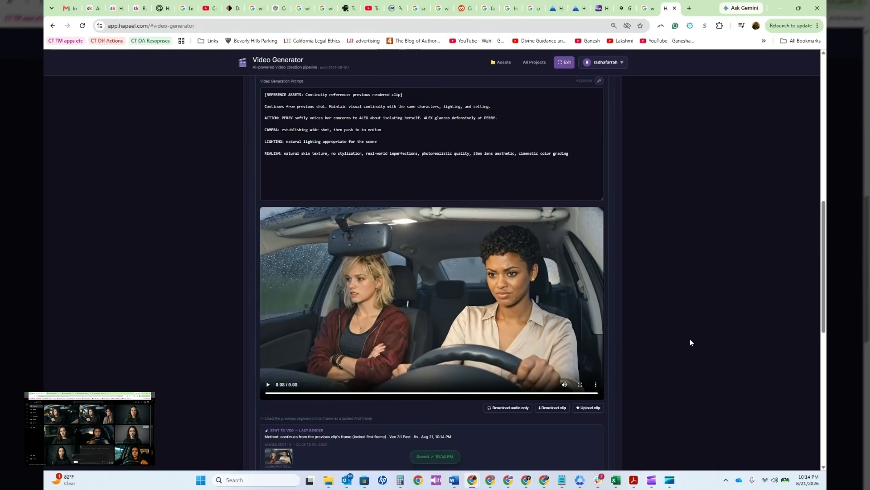
Step: Examine the trimming and clip audio options for clip 1 of scene 2
{"action": "scroll", "coordinate": [690, 343], "scroll_direction": "down", "scroll_amount": 3}
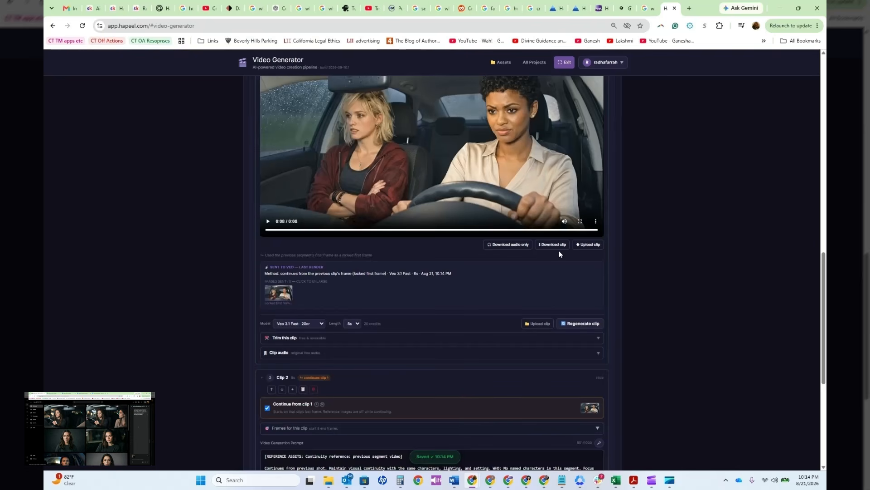
{"action": "left_click", "coordinate": [371, 343]}
{"action": "scroll", "coordinate": [507, 430], "scroll_direction": "down", "scroll_amount": 2}
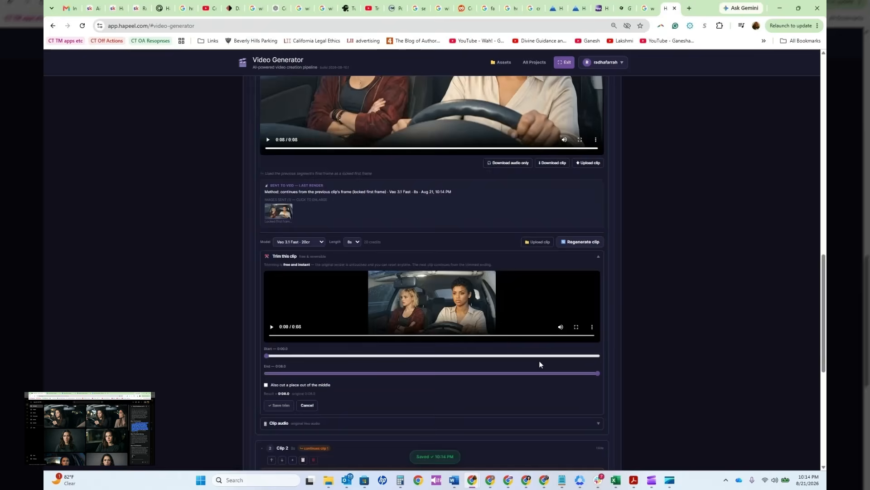
{"action": "scroll", "coordinate": [539, 364], "scroll_direction": "up", "scroll_amount": 4}
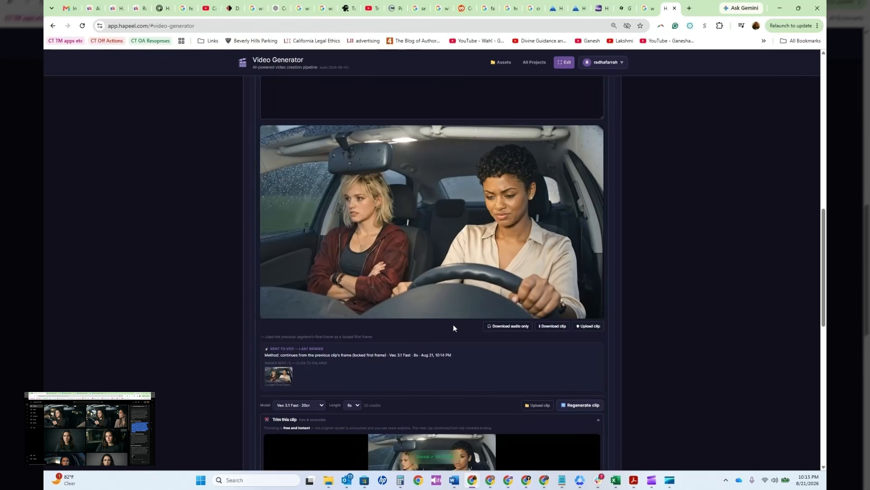
{"action": "scroll", "coordinate": [474, 332], "scroll_direction": "down", "scroll_amount": 2}
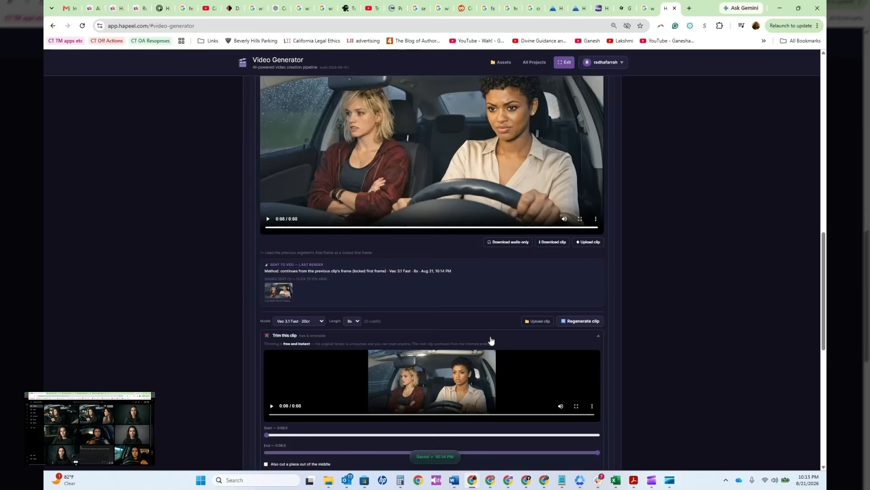
{"action": "scroll", "coordinate": [415, 269], "scroll_direction": "down", "scroll_amount": 4}
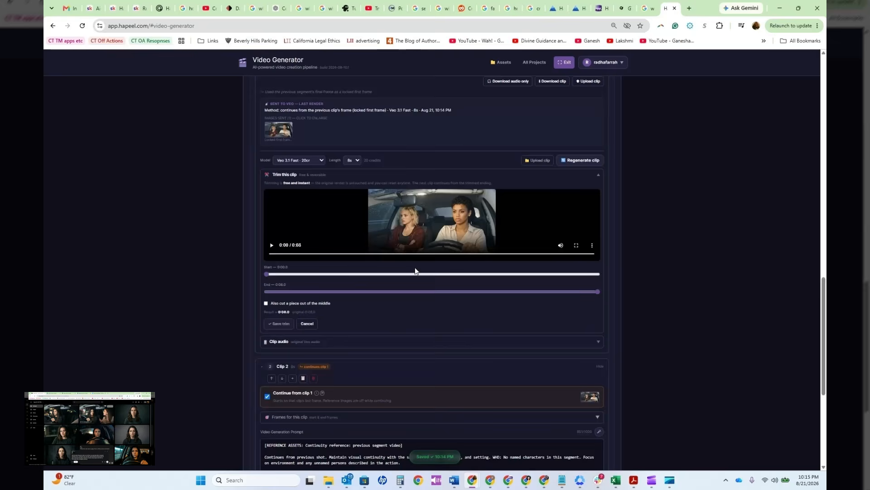
{"action": "scroll", "coordinate": [464, 262], "scroll_direction": "up", "scroll_amount": 4}
{"action": "scroll", "coordinate": [459, 367], "scroll_direction": "up", "scroll_amount": 3}
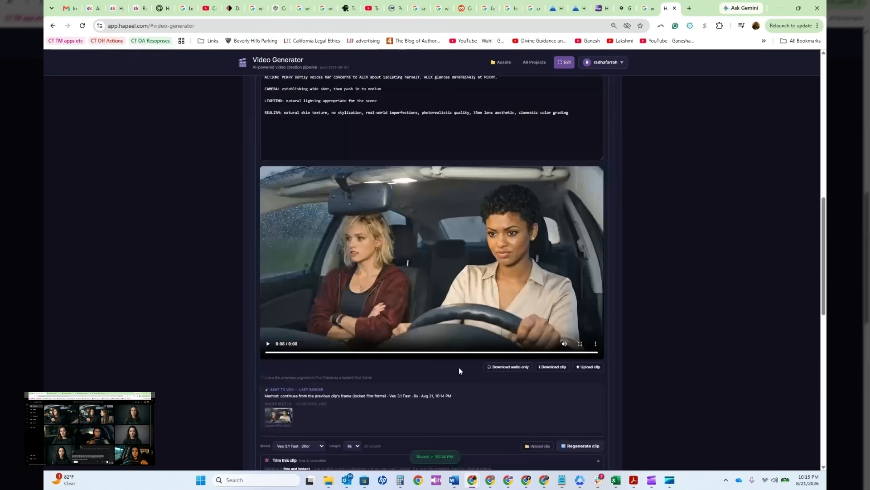
{"action": "scroll", "coordinate": [470, 379], "scroll_direction": "down", "scroll_amount": 1}
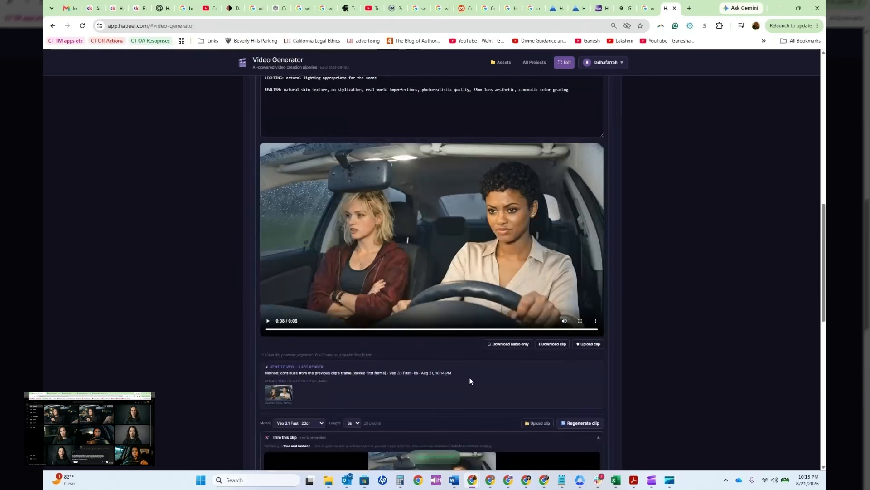
{"action": "scroll", "coordinate": [354, 388], "scroll_direction": "down", "scroll_amount": 4}
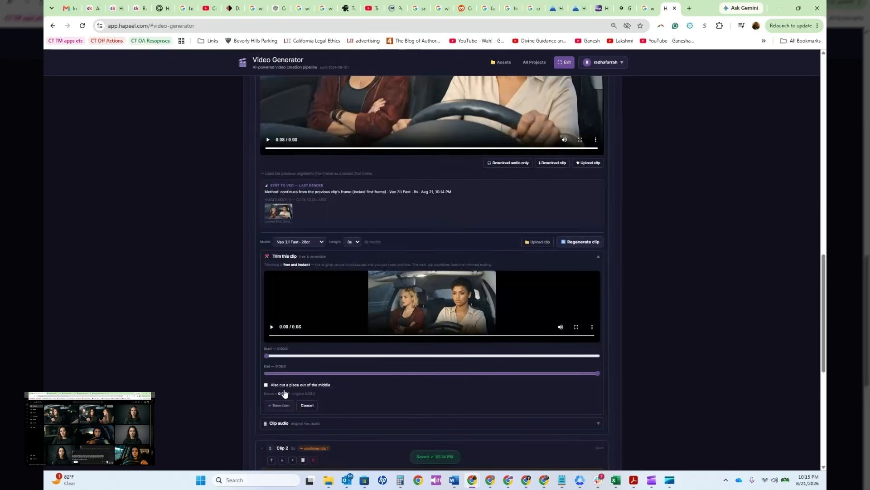
{"action": "left_click", "coordinate": [292, 425]}
{"action": "scroll", "coordinate": [389, 383], "scroll_direction": "down", "scroll_amount": 2}
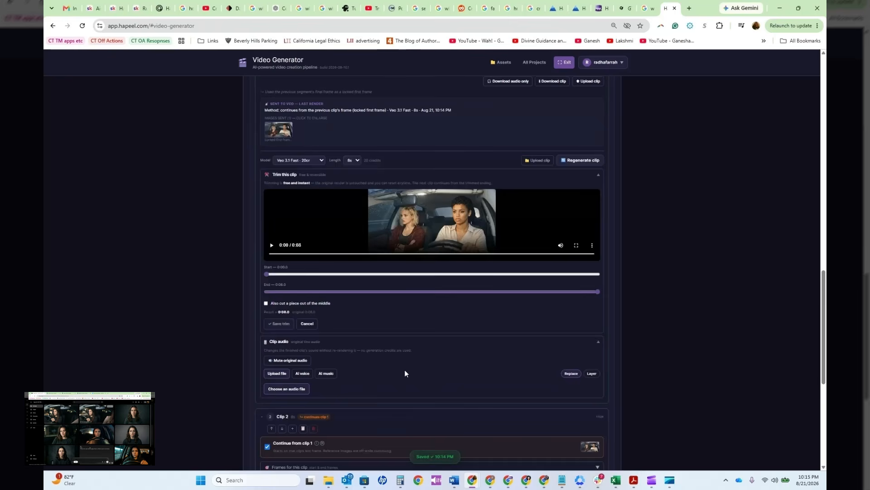
Step: Join the clips of scene 1, Alex Drives on Dark Highway, into one scene video
{"action": "scroll", "coordinate": [406, 368], "scroll_direction": "down", "scroll_amount": 3}
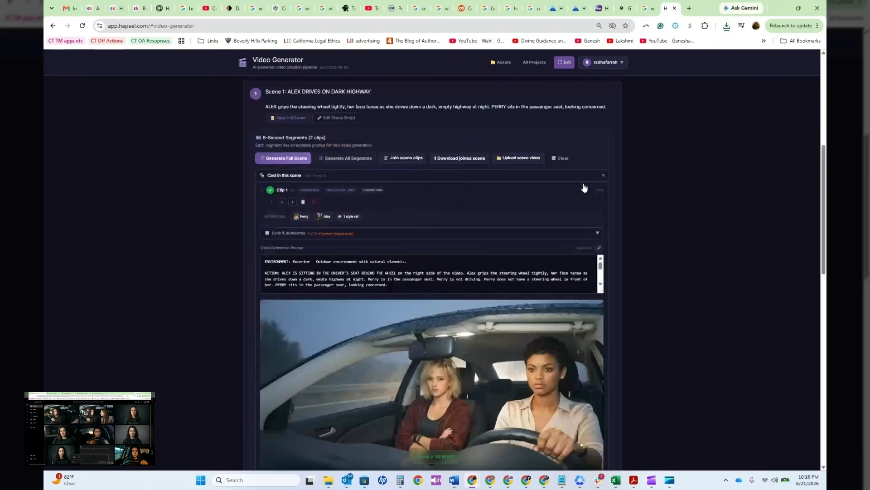
{"action": "left_click", "coordinate": [404, 158]}
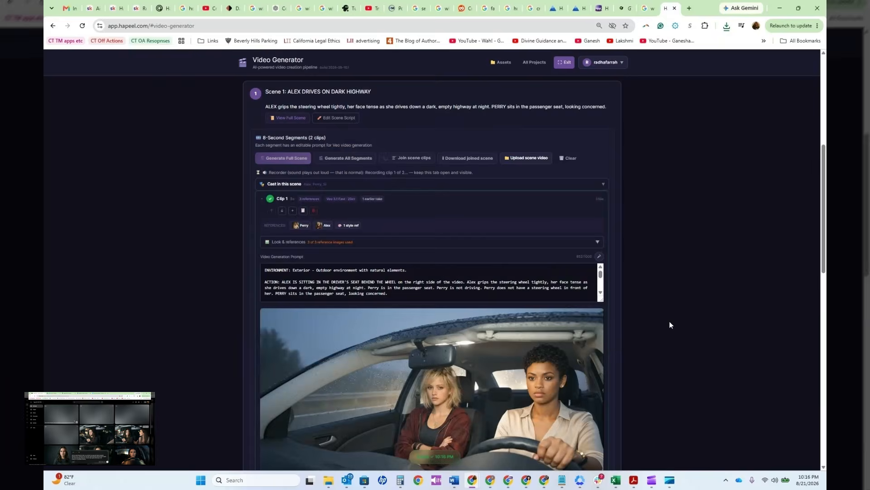
Step: Collapse clip 1's details and play the joined video of scene 1, Alex Drives on Dark Highway
{"action": "scroll", "coordinate": [728, 393], "scroll_direction": "down", "scroll_amount": 10}
{"action": "left_click", "coordinate": [606, 197]}
{"action": "scroll", "coordinate": [616, 232], "scroll_direction": "up", "scroll_amount": 9}
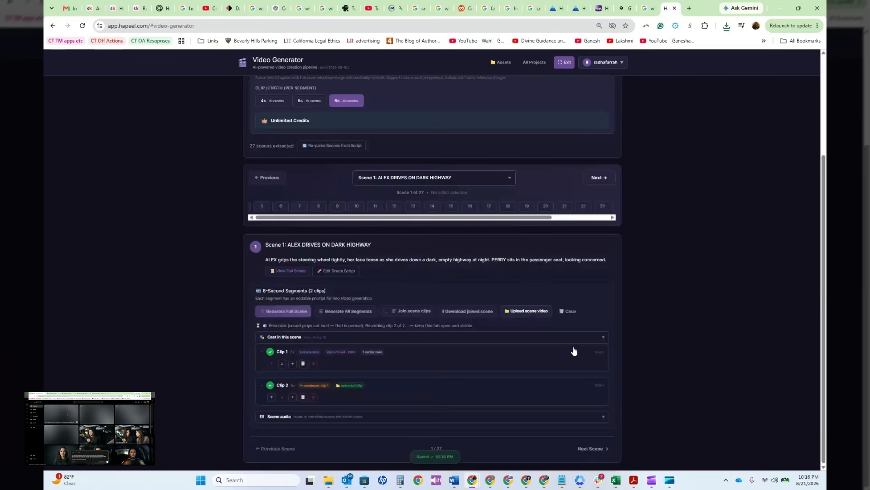
{"action": "scroll", "coordinate": [467, 389], "scroll_direction": "down", "scroll_amount": 2}
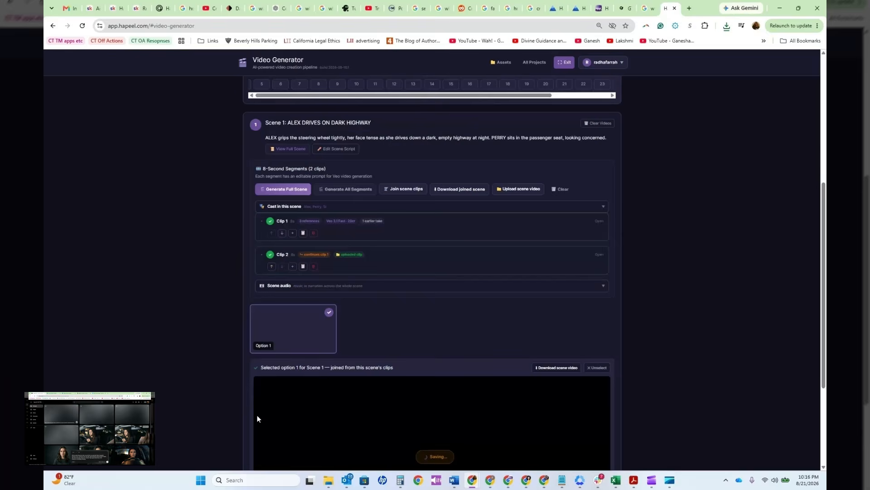
{"action": "scroll", "coordinate": [257, 415], "scroll_direction": "down", "scroll_amount": 3}
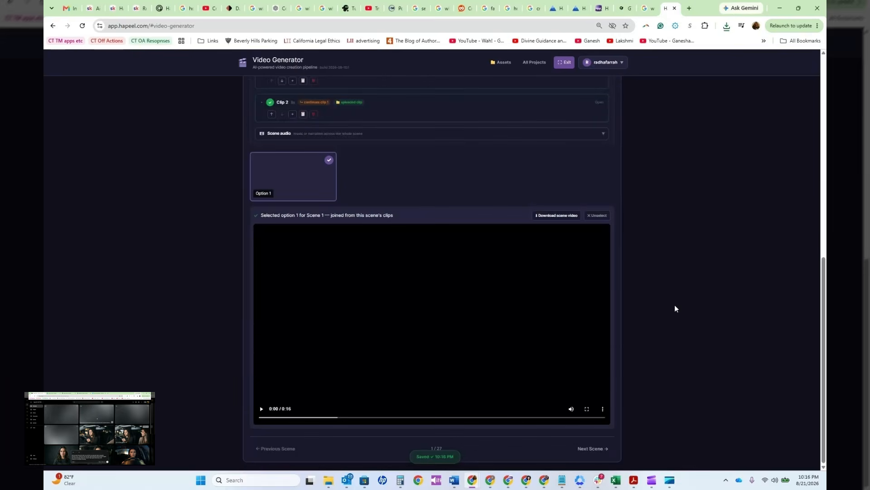
{"action": "left_click", "coordinate": [261, 410]}
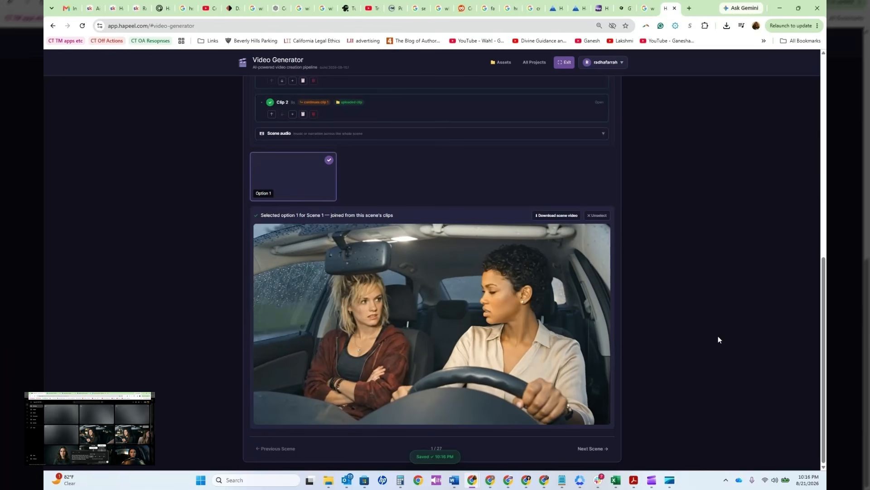
{"action": "mouse_move", "coordinate": [539, 262]}
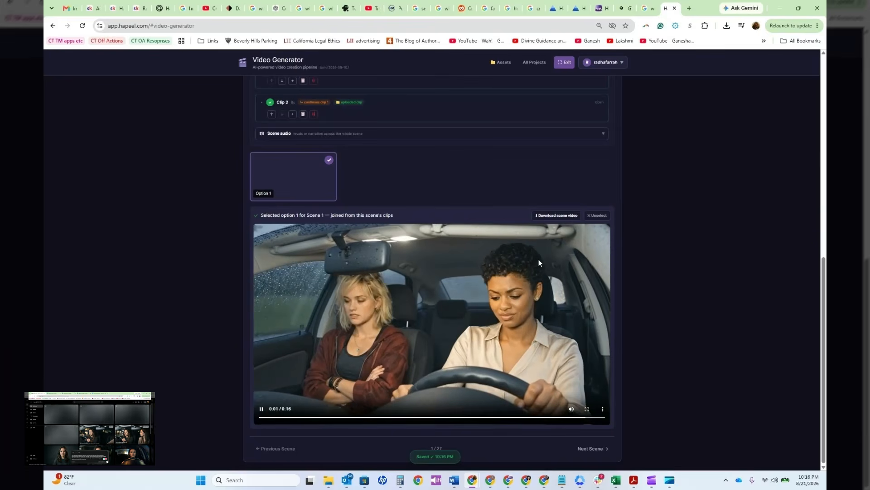
Step: Examine the scene audio options for scene 1, including AI music, AI voice, file upload, and the Layer and Replace modes
{"action": "scroll", "coordinate": [382, 344], "scroll_direction": "up", "scroll_amount": 1}
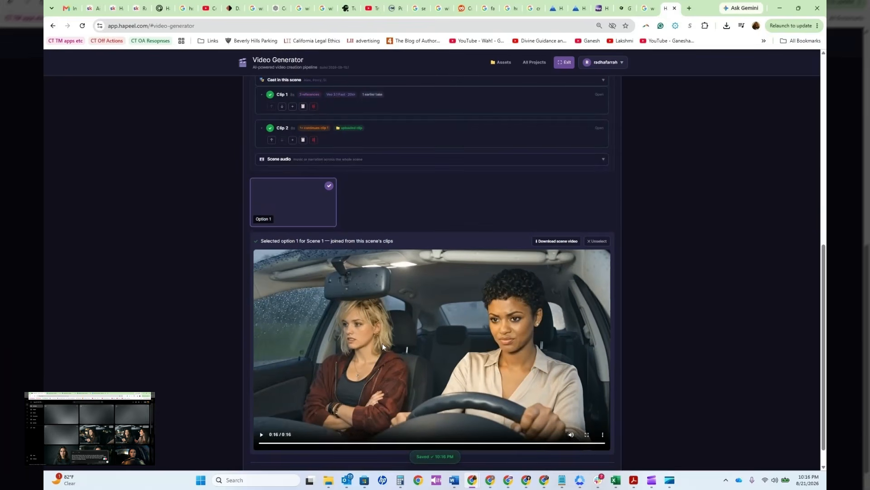
{"action": "scroll", "coordinate": [382, 344], "scroll_direction": "up", "scroll_amount": 3}
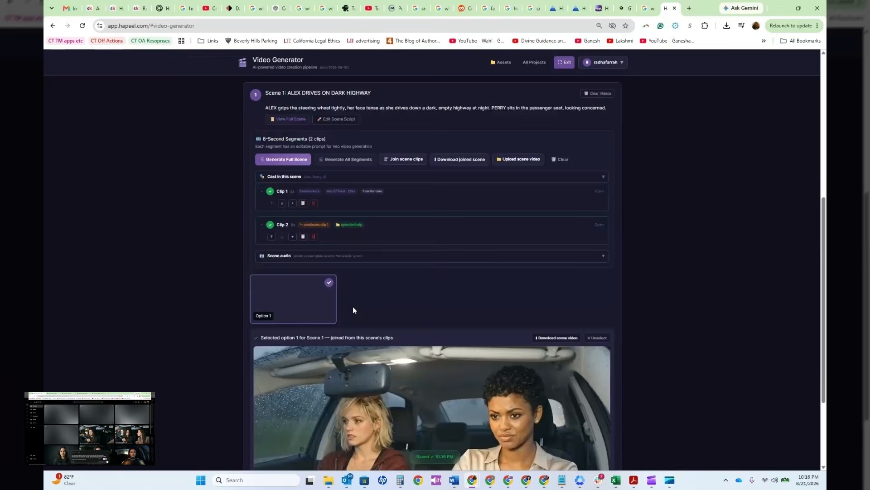
{"action": "left_click", "coordinate": [374, 257]}
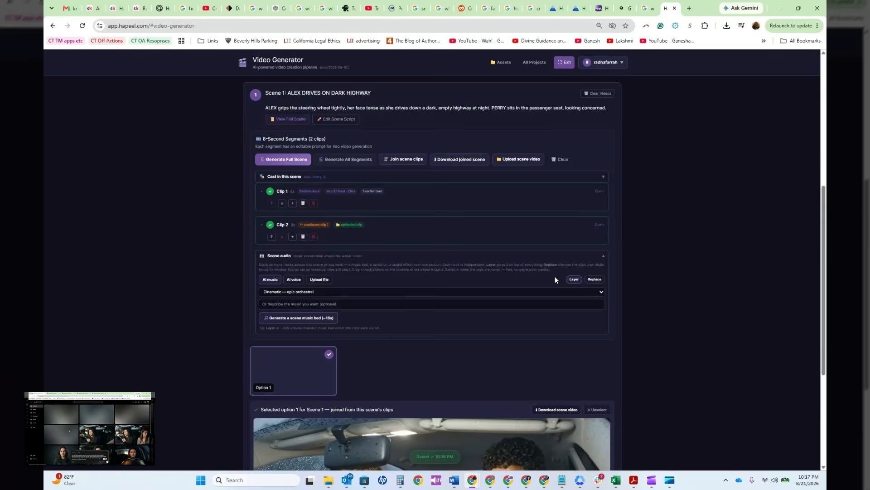
{"action": "left_click", "coordinate": [603, 257]}
{"action": "scroll", "coordinate": [573, 280], "scroll_direction": "up", "scroll_amount": 3}
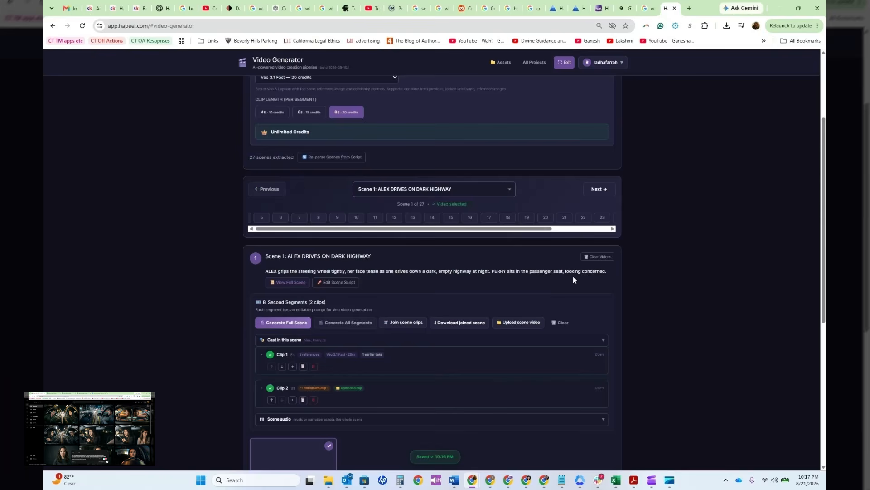
{"action": "scroll", "coordinate": [565, 295], "scroll_direction": "up", "scroll_amount": 1}
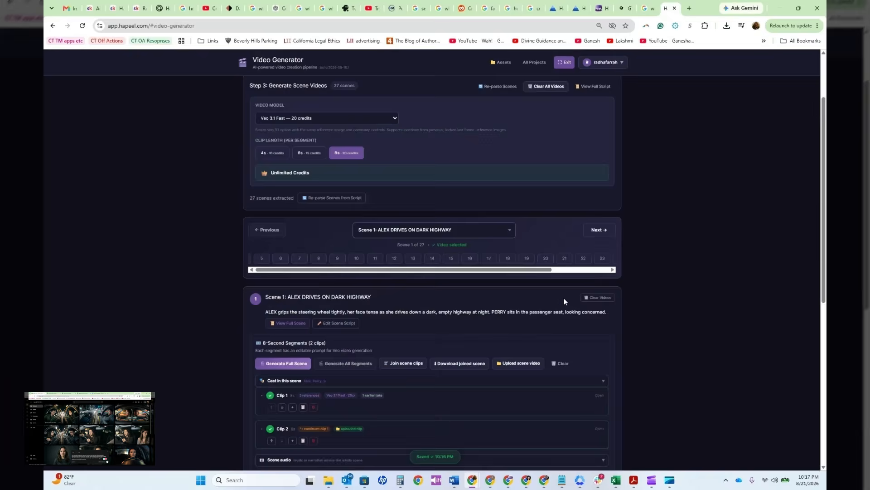
{"action": "scroll", "coordinate": [613, 444], "scroll_direction": "down", "scroll_amount": 6}
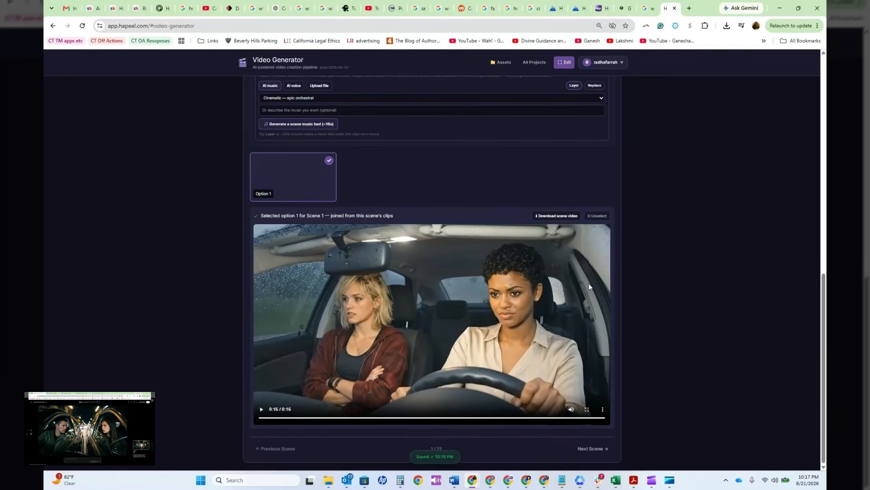
Step: Review the project's Stitch and Publish stages, and return to the Scenes stage
{"action": "scroll", "coordinate": [568, 261], "scroll_direction": "up", "scroll_amount": 15}
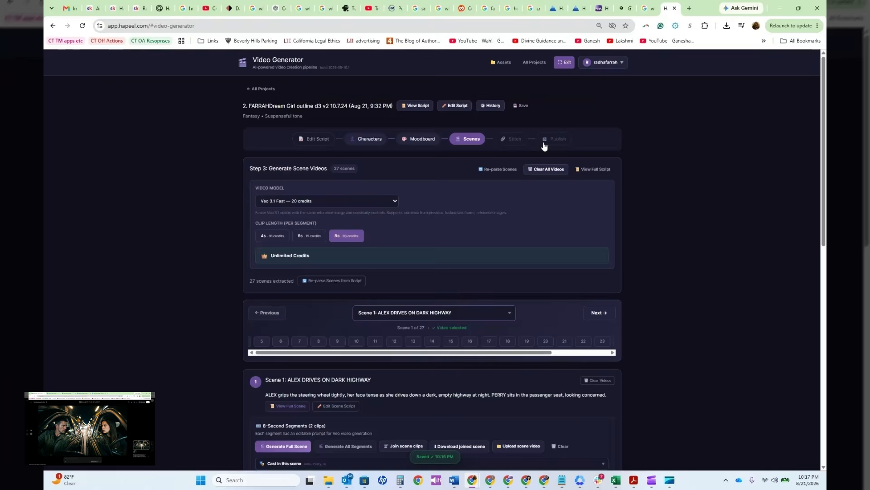
{"action": "left_click", "coordinate": [512, 140]}
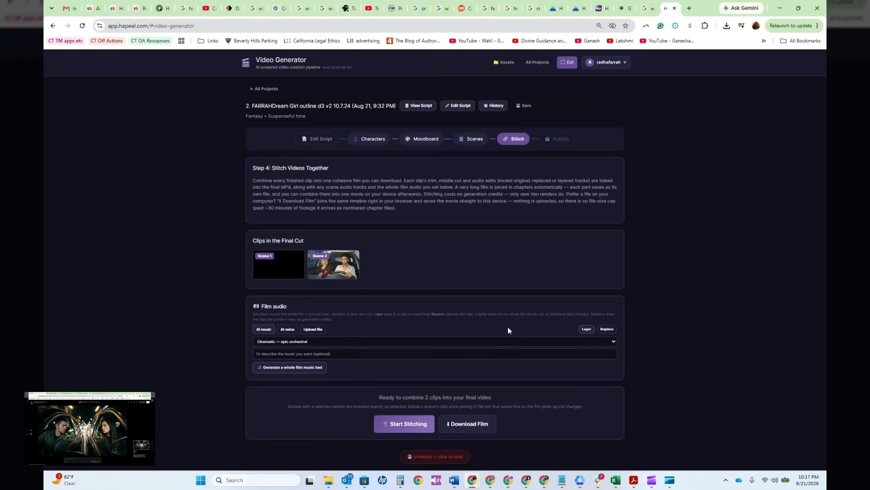
{"action": "left_click", "coordinate": [557, 140]}
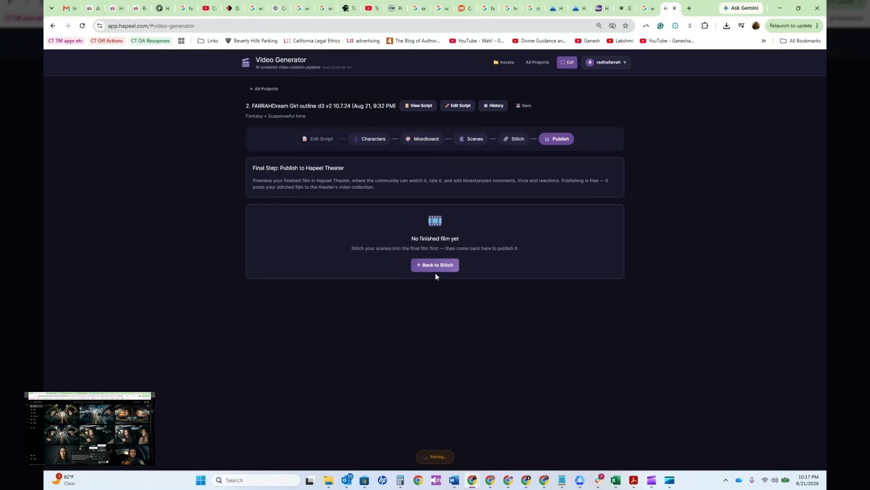
{"action": "left_click", "coordinate": [472, 139]}
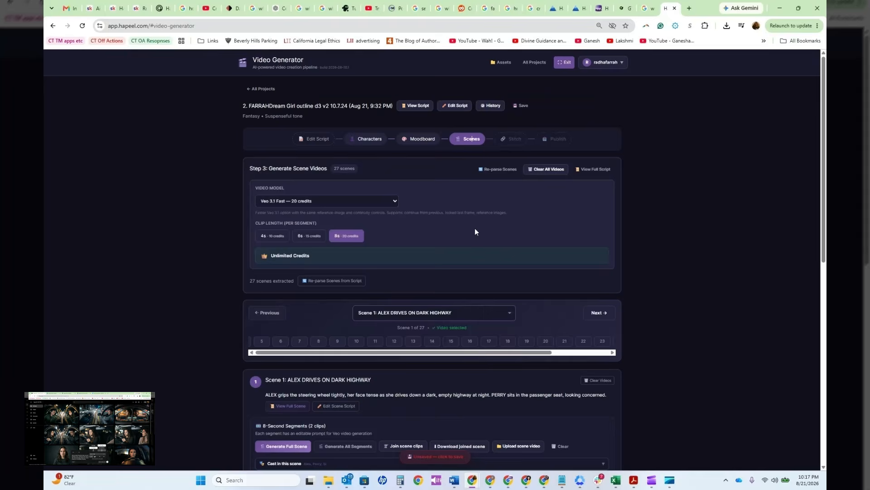